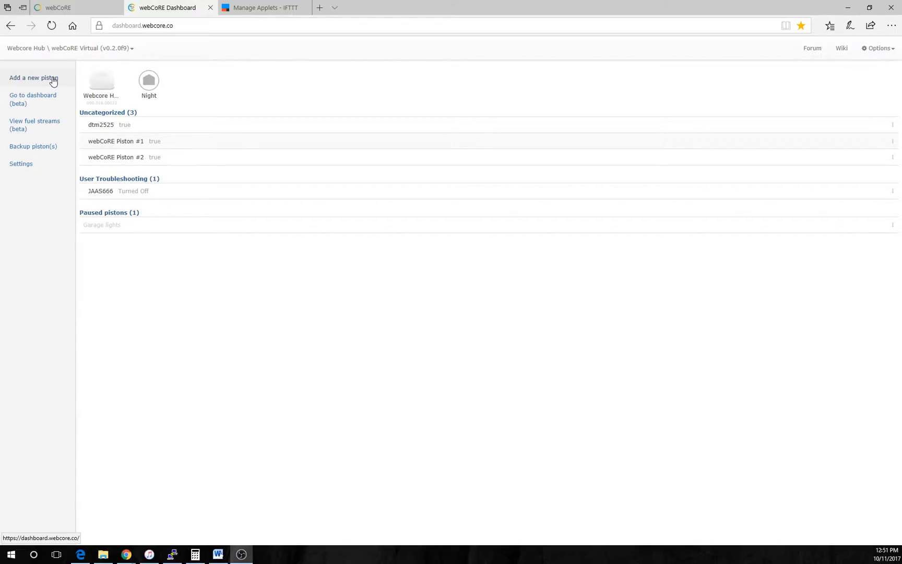
Step: Create a new blank piston named 'IFTTT Test'
left_click(53, 79)
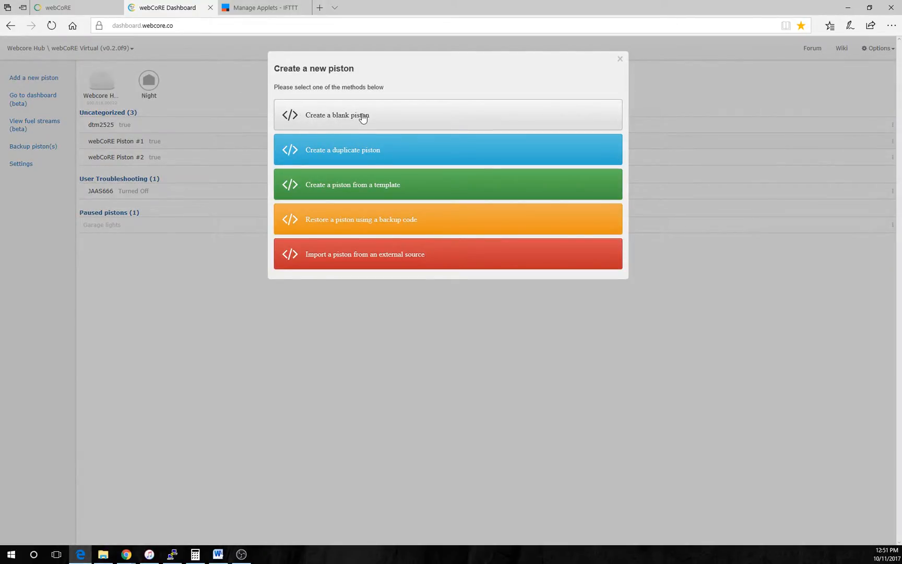
left_click(363, 116)
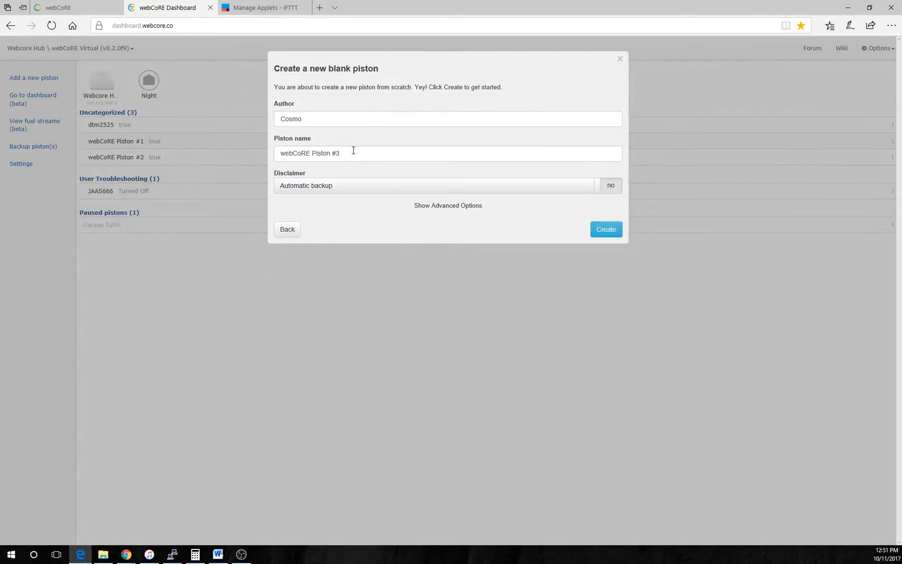
left_click(355, 151)
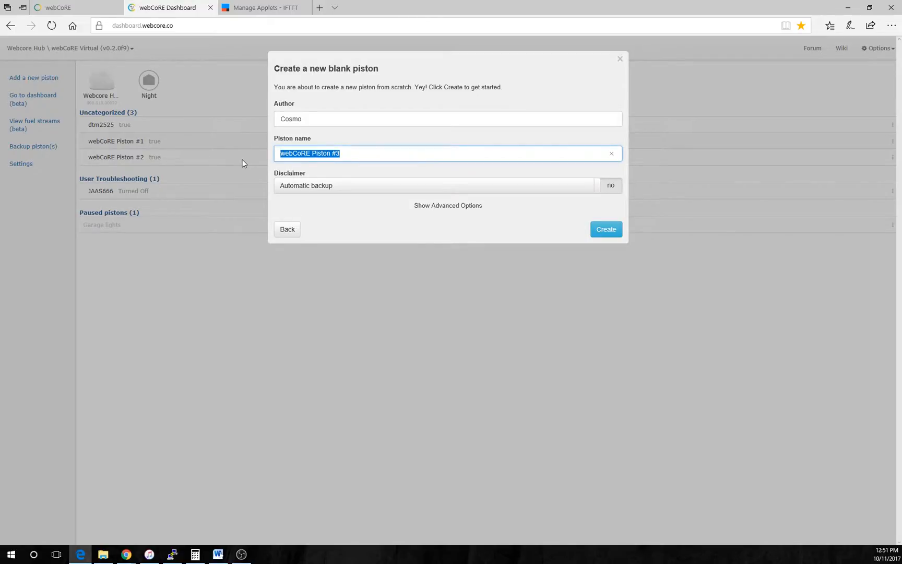
type("IFTTT T")
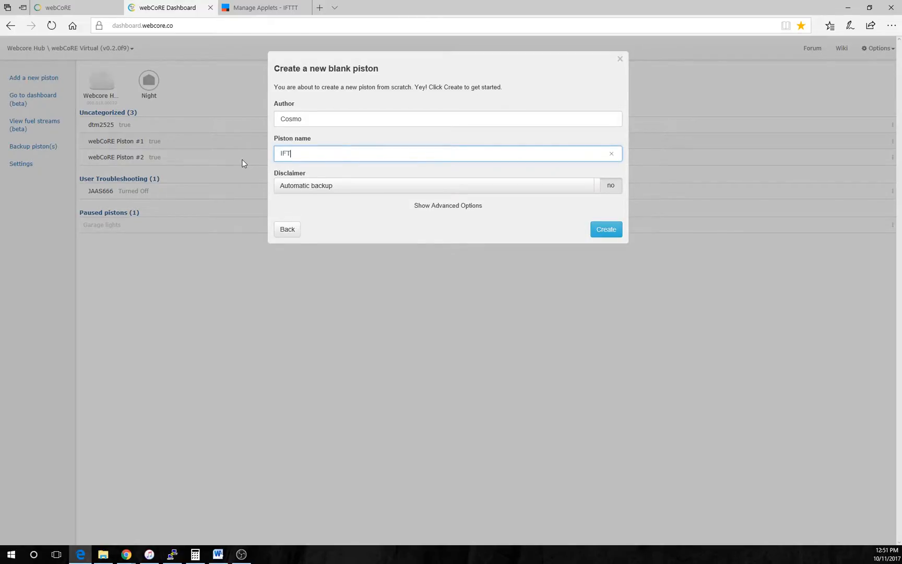
type("e")
key("BackSpace")
type("est")
left_click(613, 231)
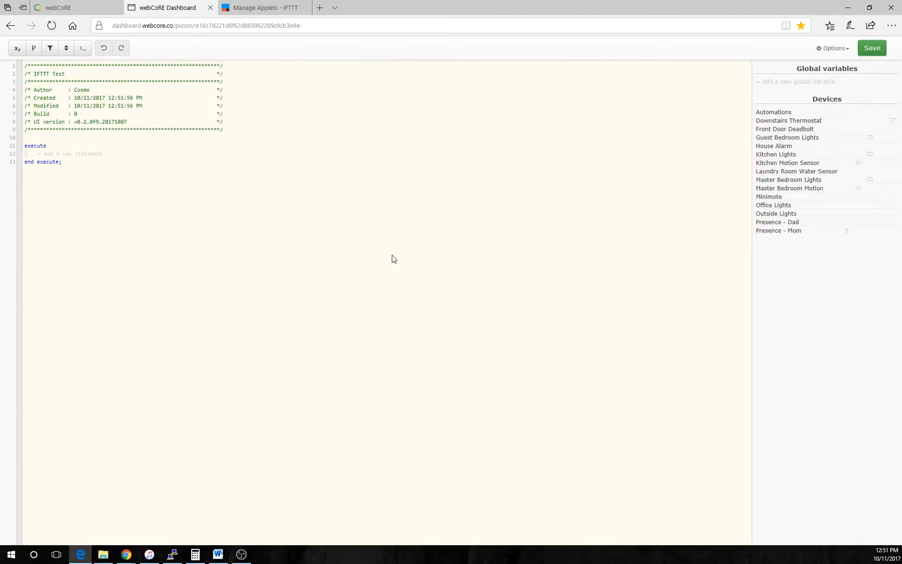
Step: Add an if block with a new condition to the piston
left_click(74, 155)
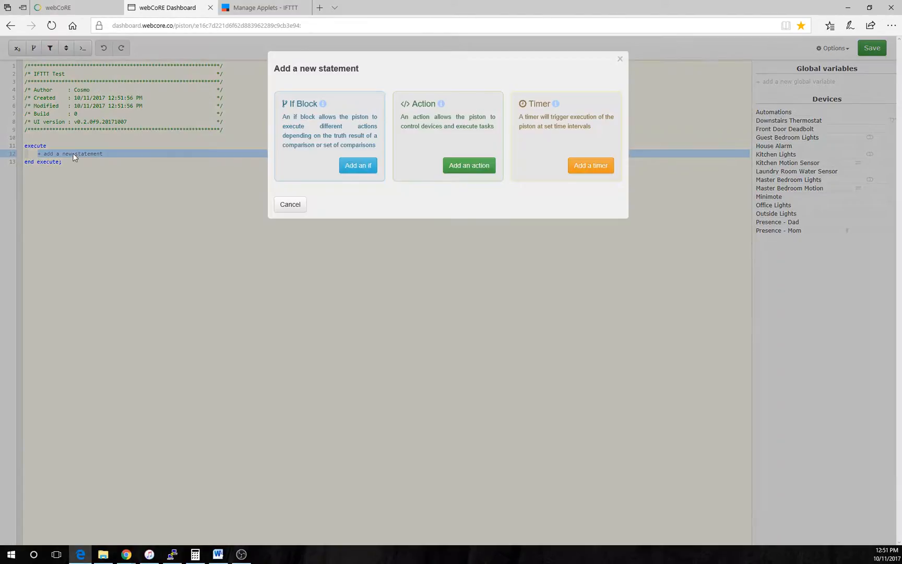
left_click(362, 166)
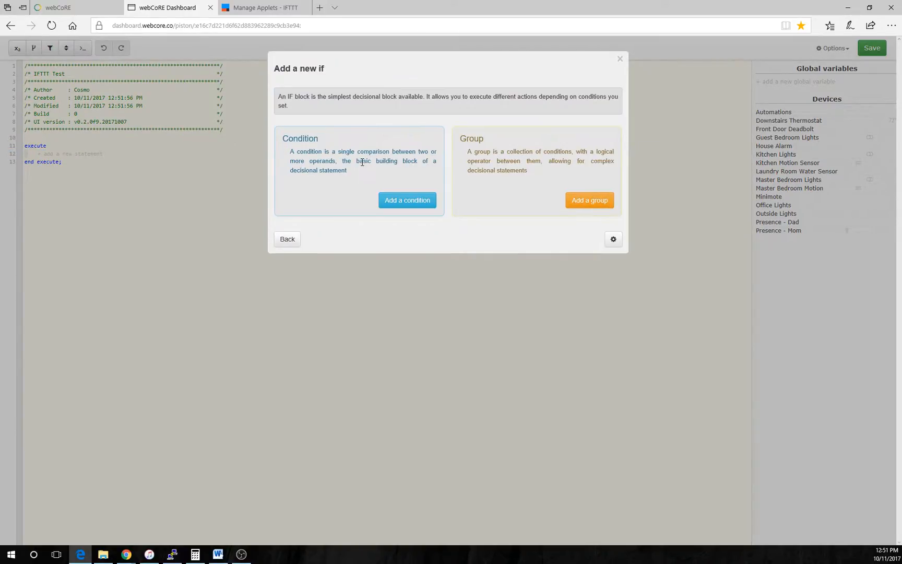
left_click(396, 201)
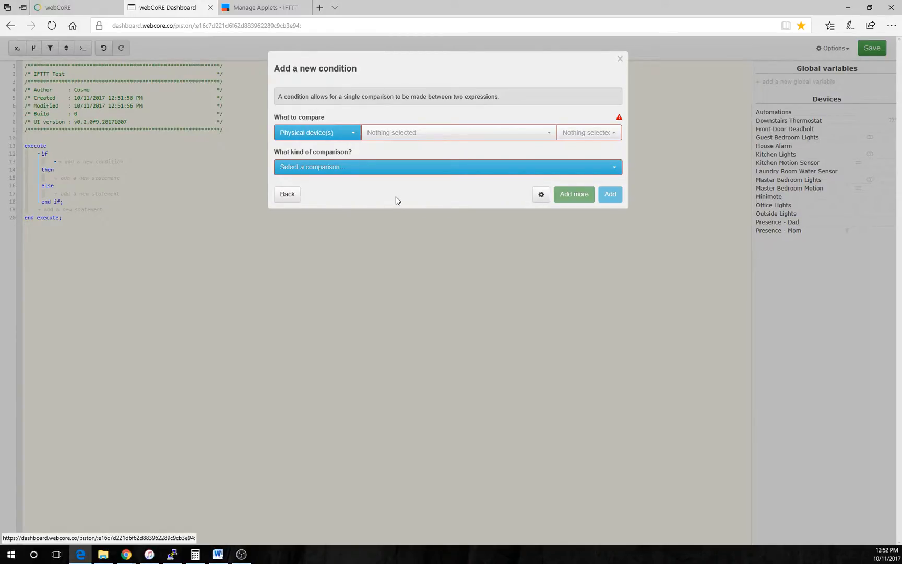
Step: Point the condition at the IFTTT virtual device and bring up its comparison choices
left_click(337, 134)
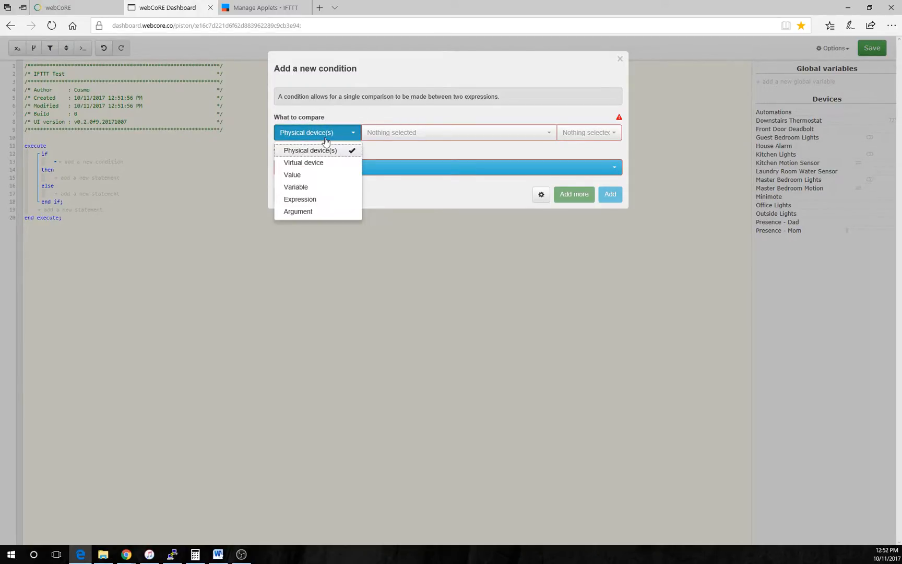
left_click(324, 163)
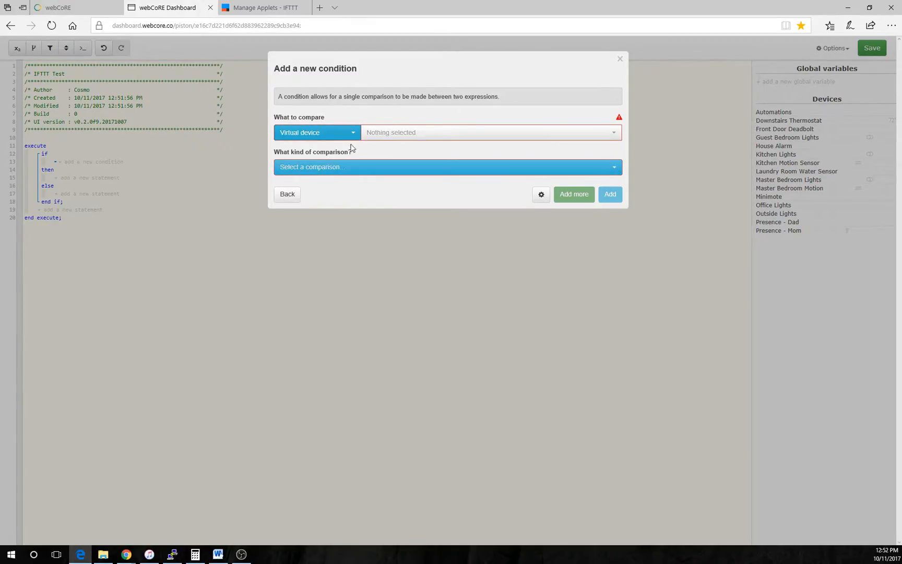
left_click(418, 139)
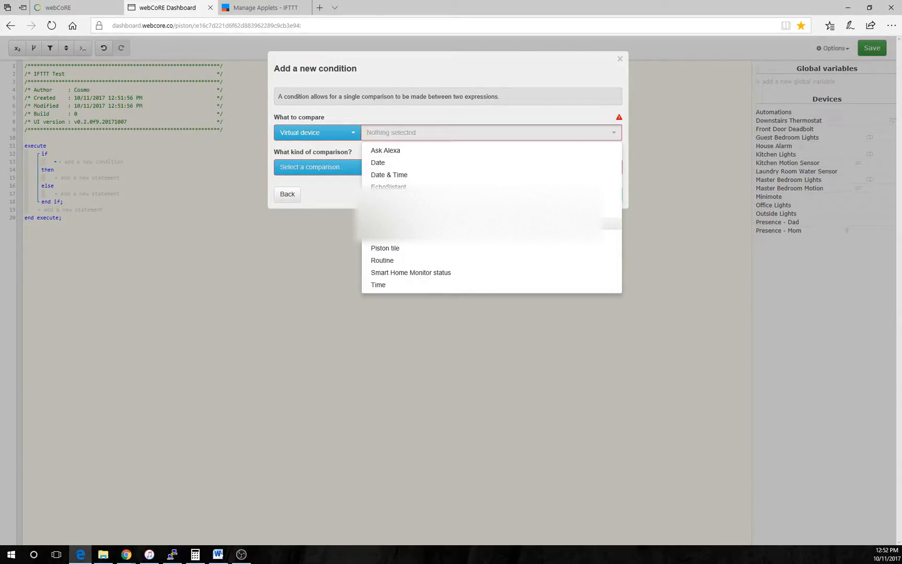
left_click(470, 223)
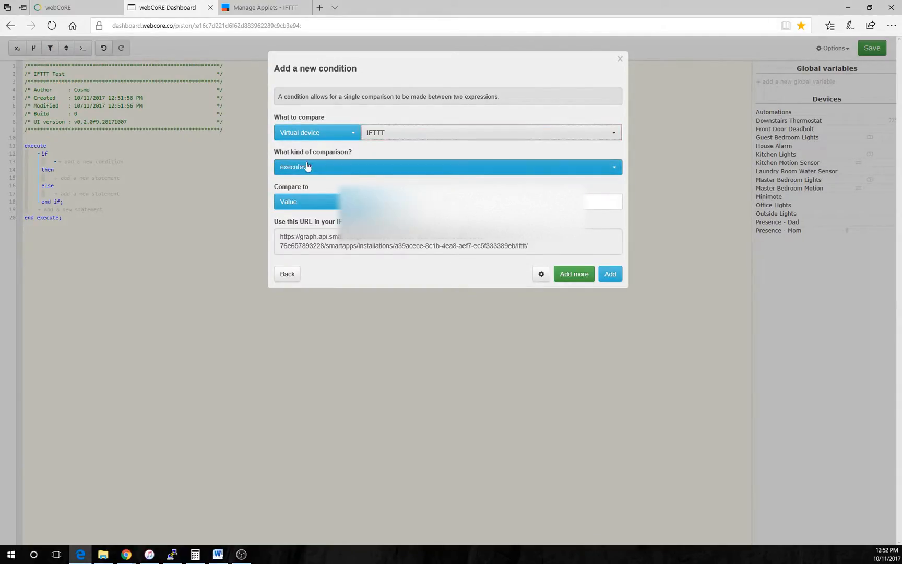
left_click(352, 167)
Step: Keep the executes comparison and compare to 'good night dave'
left_click(352, 168)
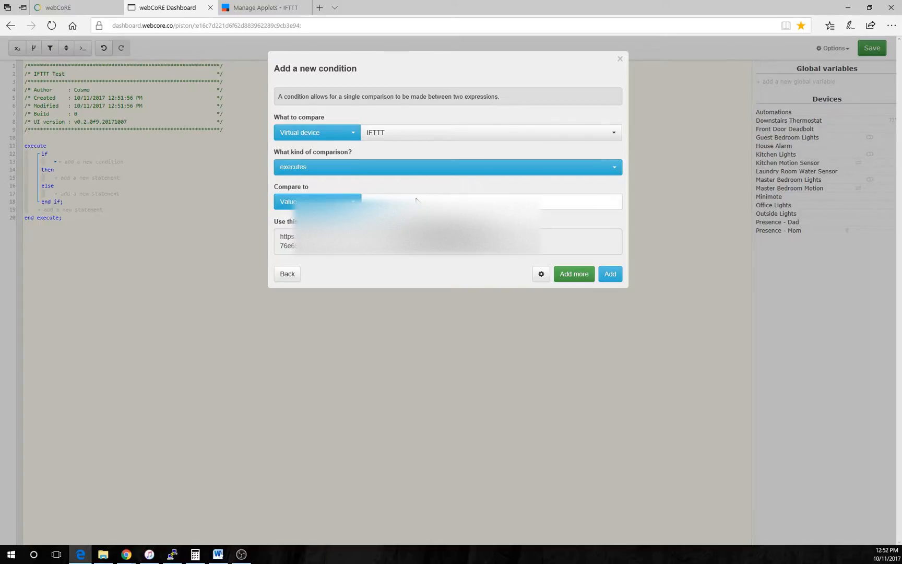
left_click(412, 203)
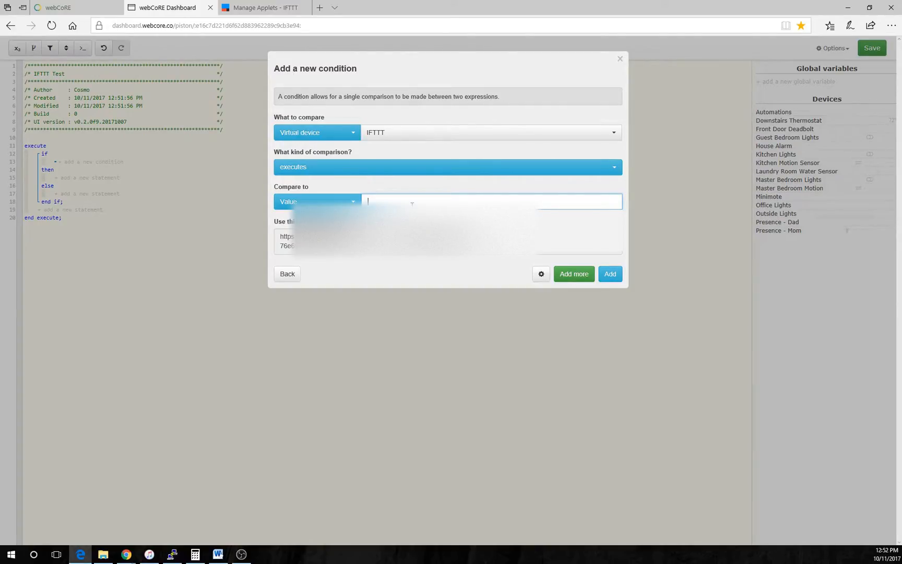
type("good nig")
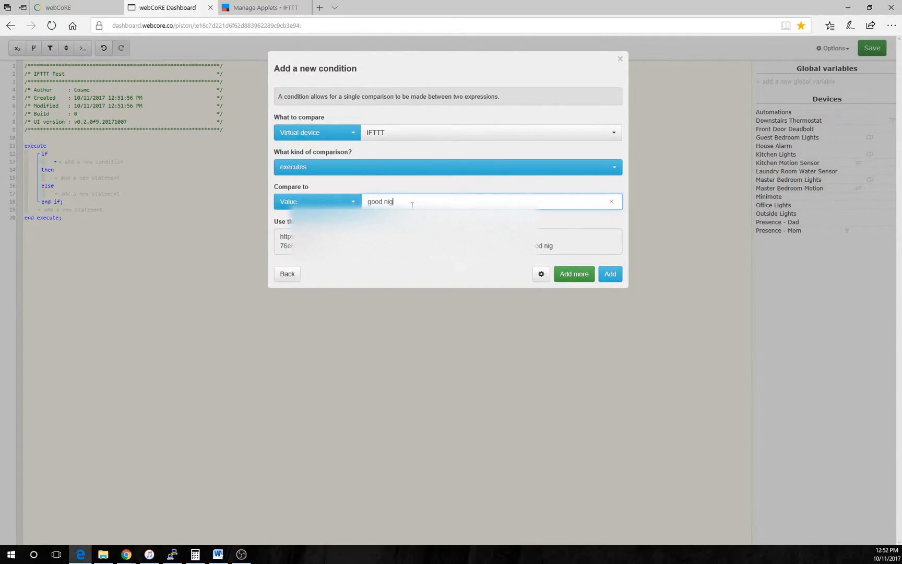
type("ht dave")
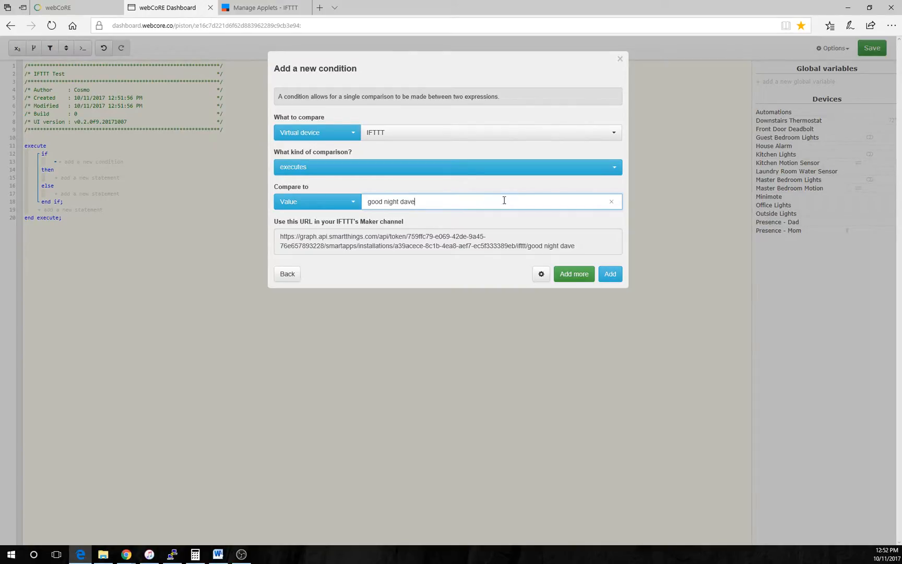
Step: Copy the generated IFTTT execute URL and add the condition to the piston
left_click_drag(429, 204, 369, 203)
left_click_drag(576, 248, 529, 248)
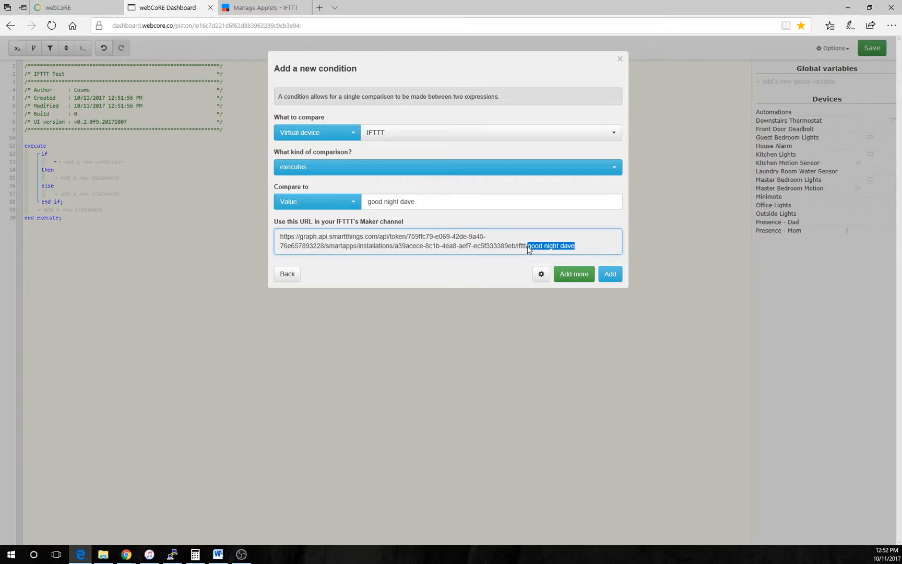
left_click_drag(434, 203, 365, 202)
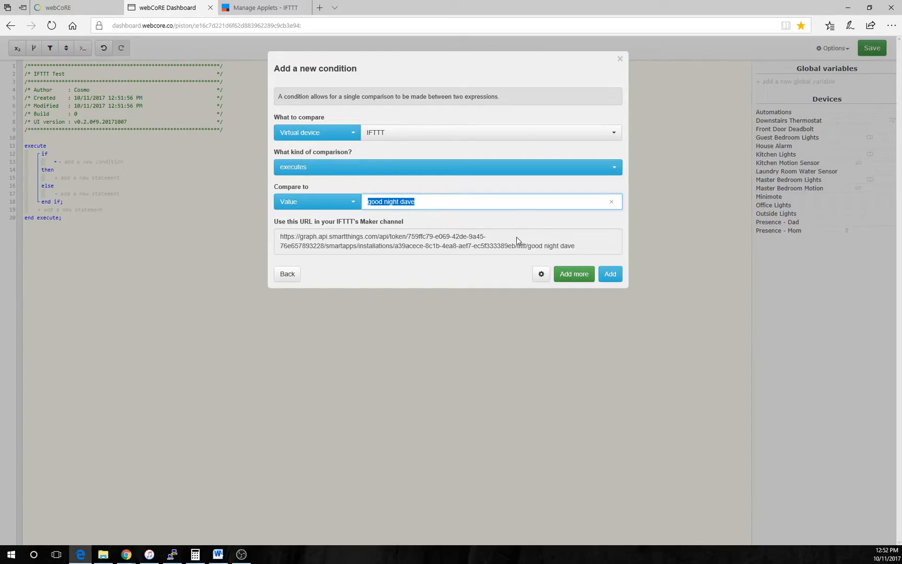
left_click_drag(575, 247, 280, 239)
right_click(290, 244)
left_click(305, 261)
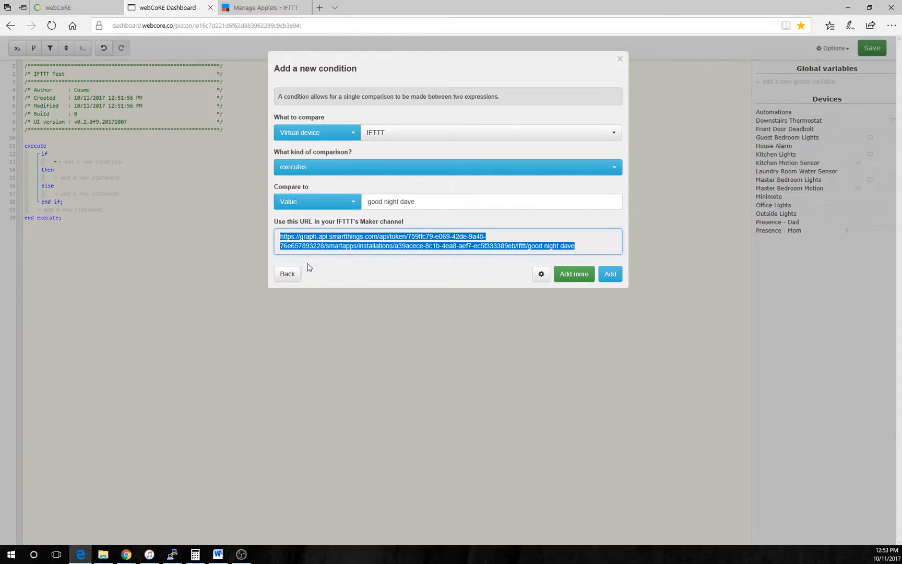
left_click(612, 277)
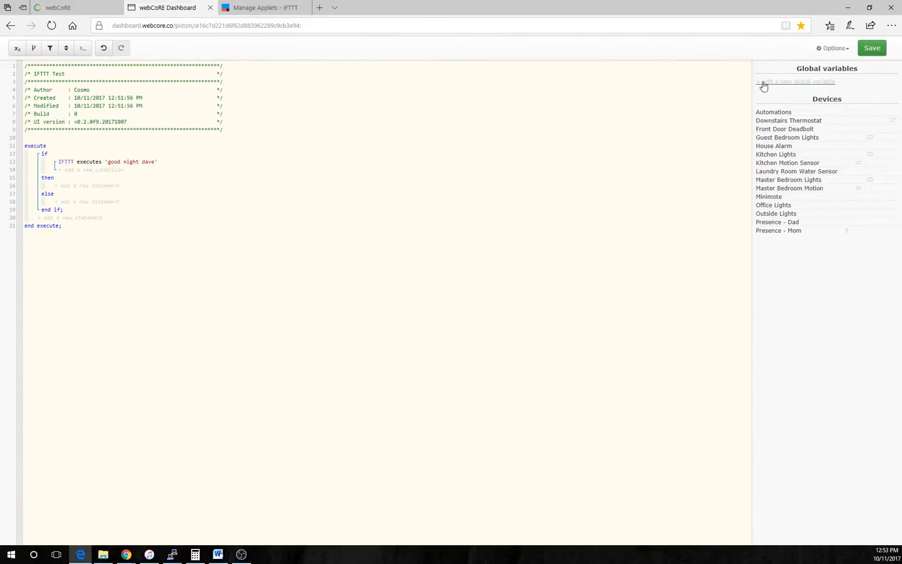
Step: Save the IFTTT Test piston and switch to the IFTTT applets page
left_click(870, 48)
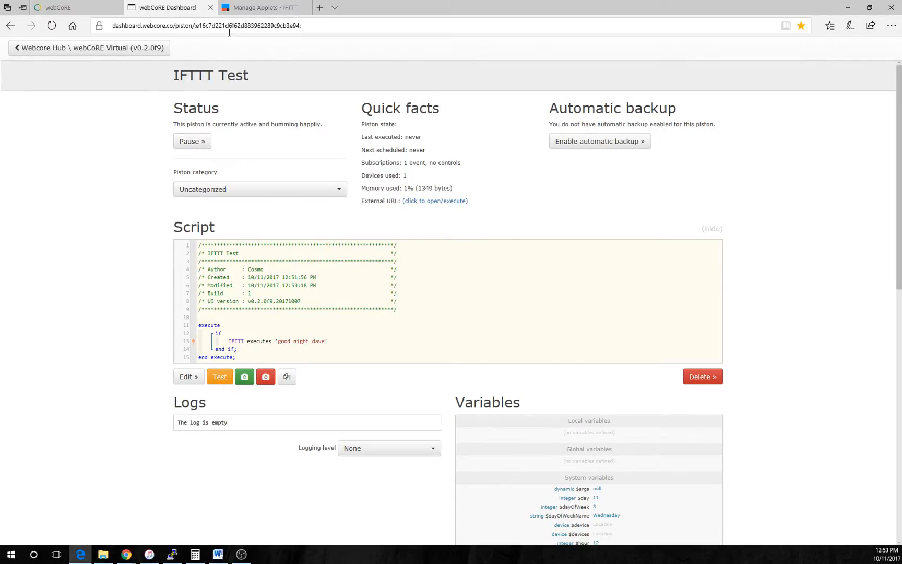
left_click(245, 9)
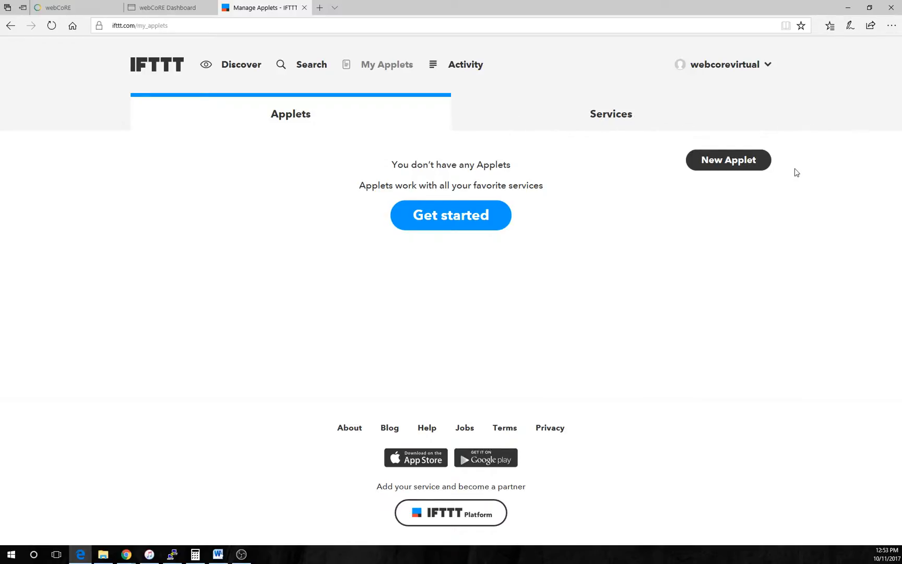
Step: Start a new IFTTT applet with Amazon Alexa as the trigger service
left_click(748, 165)
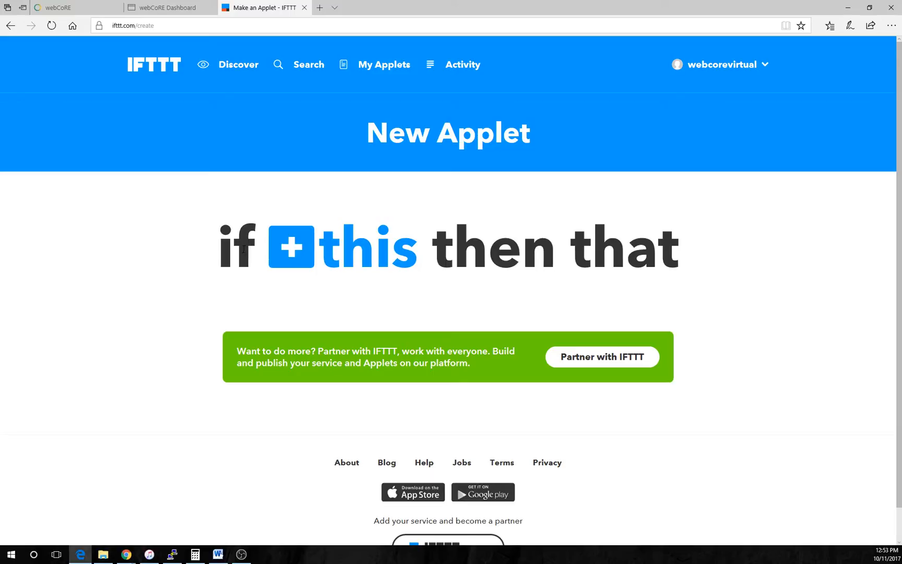
left_click(293, 247)
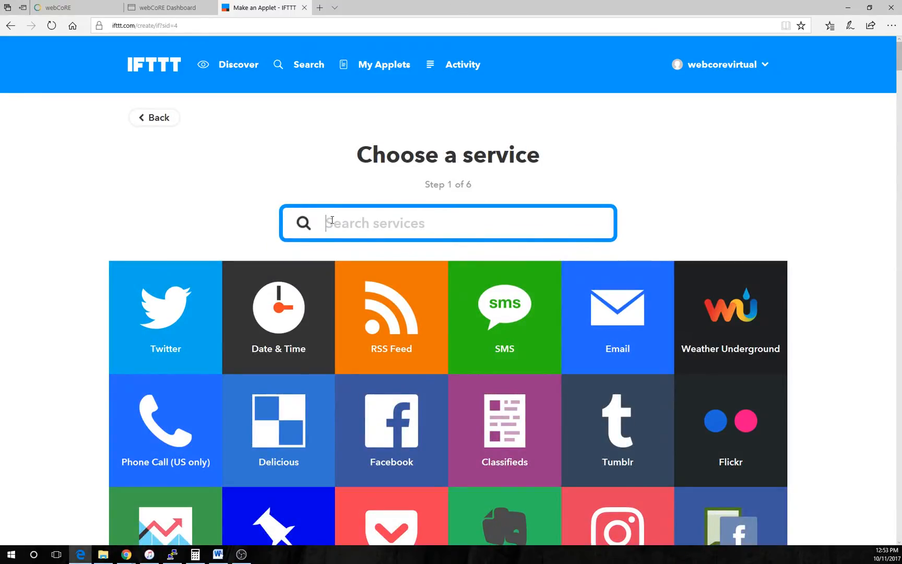
type("a")
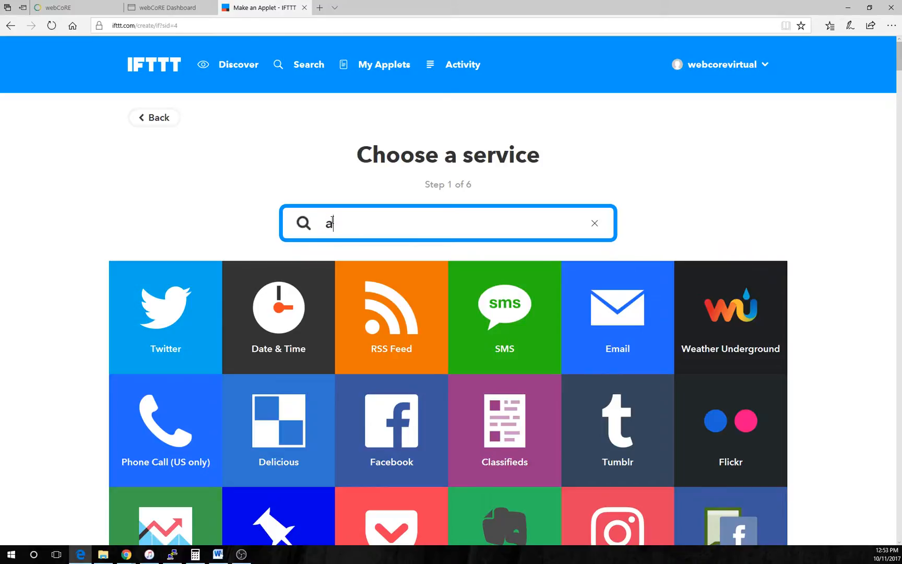
type("le")
left_click(476, 311)
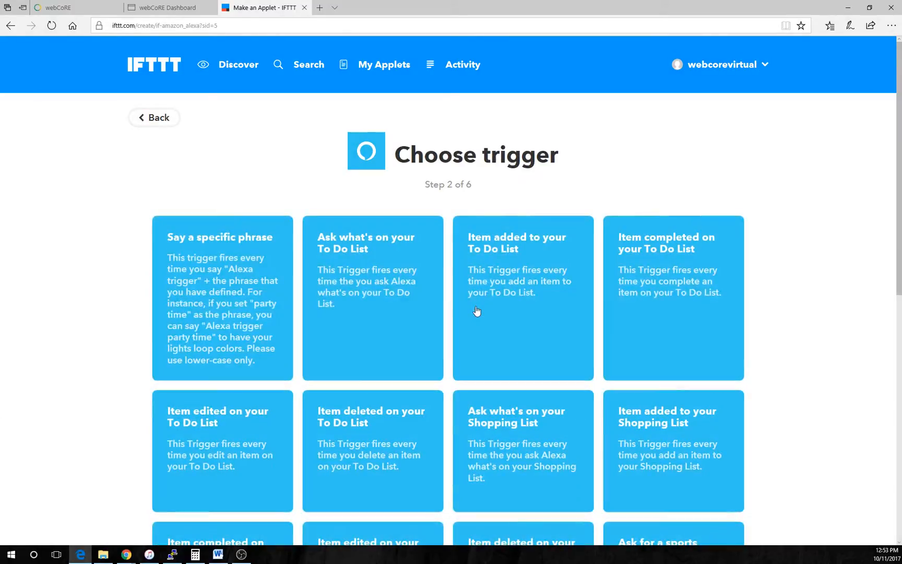
Step: Choose the 'Say a specific phrase' trigger with the phrase 'good nigh dave'
scroll(341, 293, "down", 7)
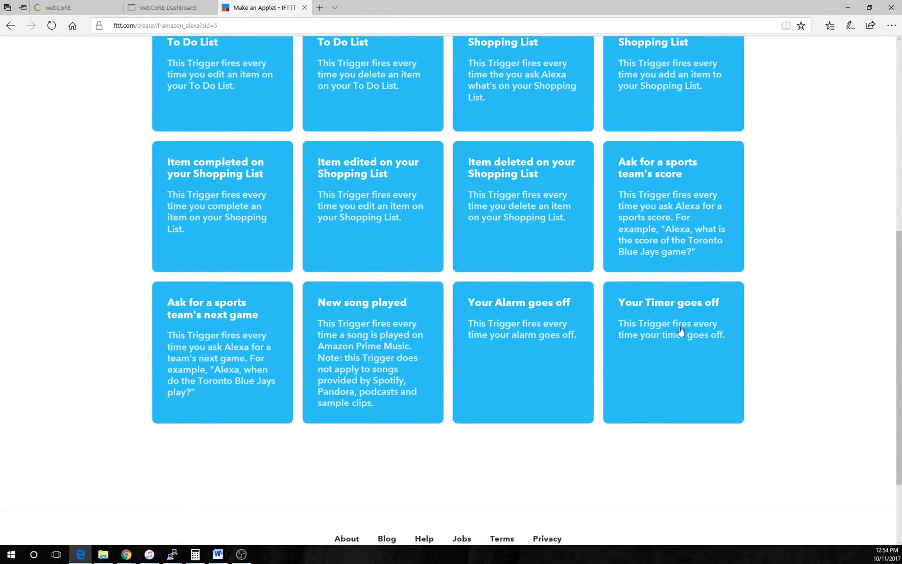
scroll(670, 332, "up", 6)
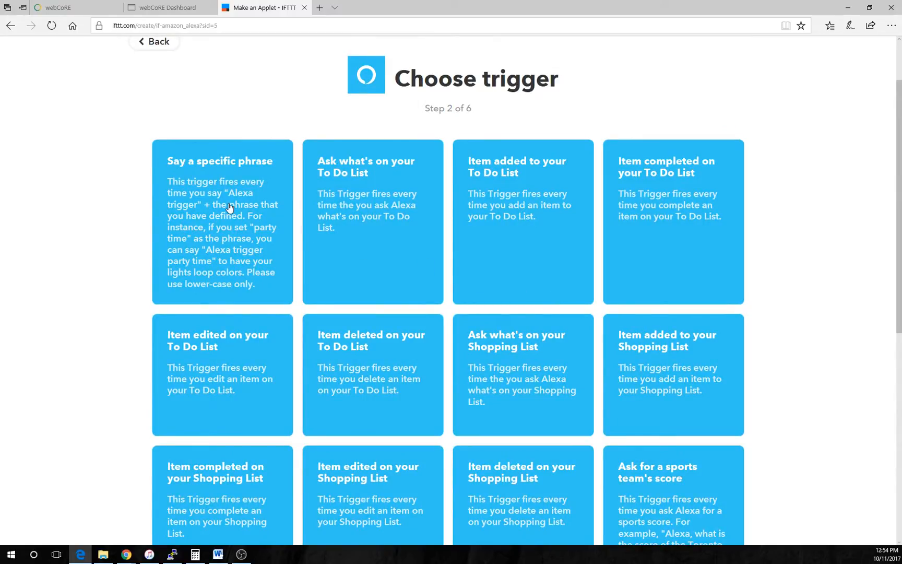
left_click(229, 207)
left_click(434, 289)
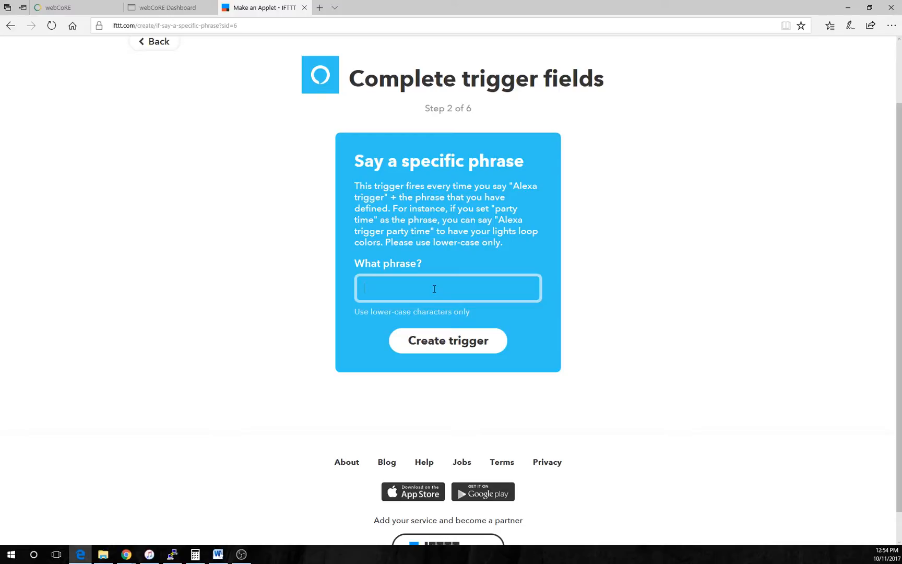
type("good nigh dave")
Step: Create the phrase trigger and pick Webhooks as the action service via a 'web' search
left_click(427, 348)
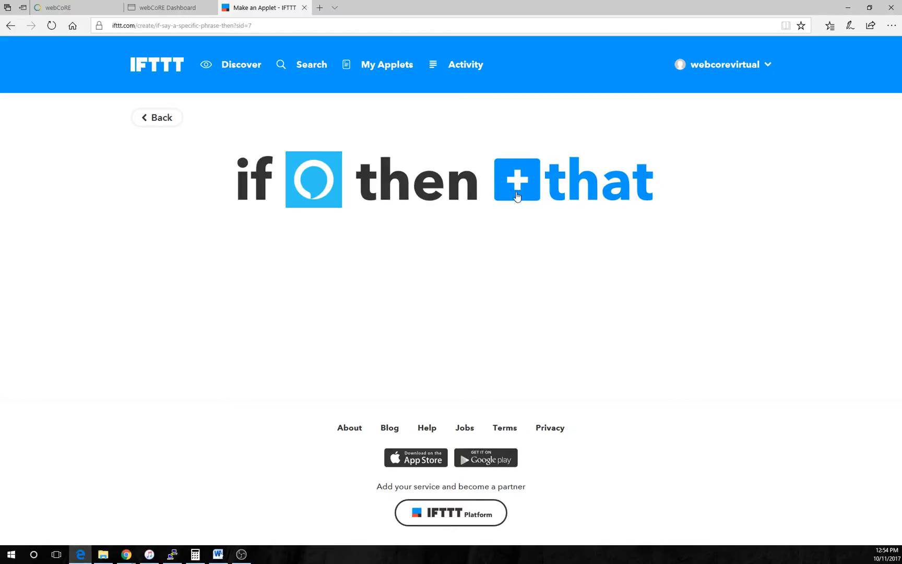
left_click(624, 188)
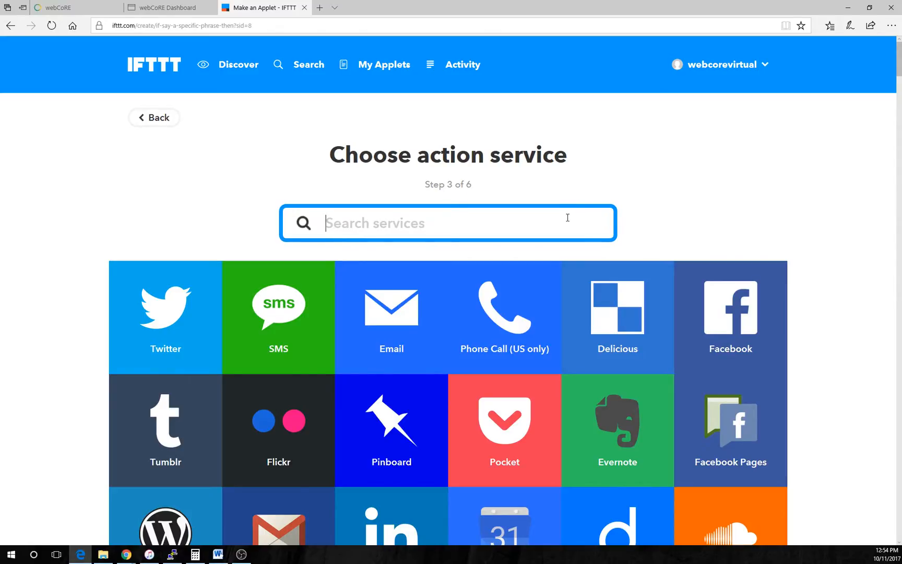
type("web")
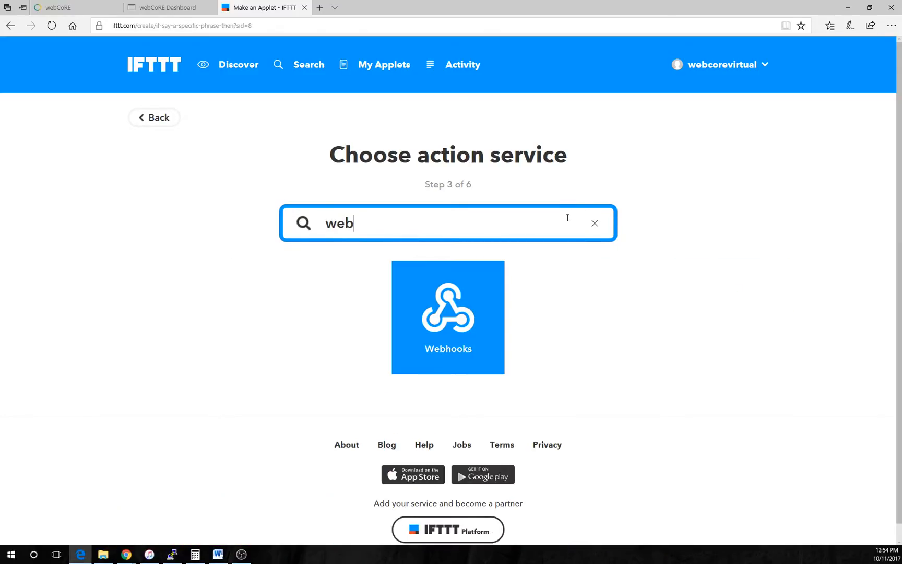
key("BackSpace")
key("BackSpace")
key("BackSpace")
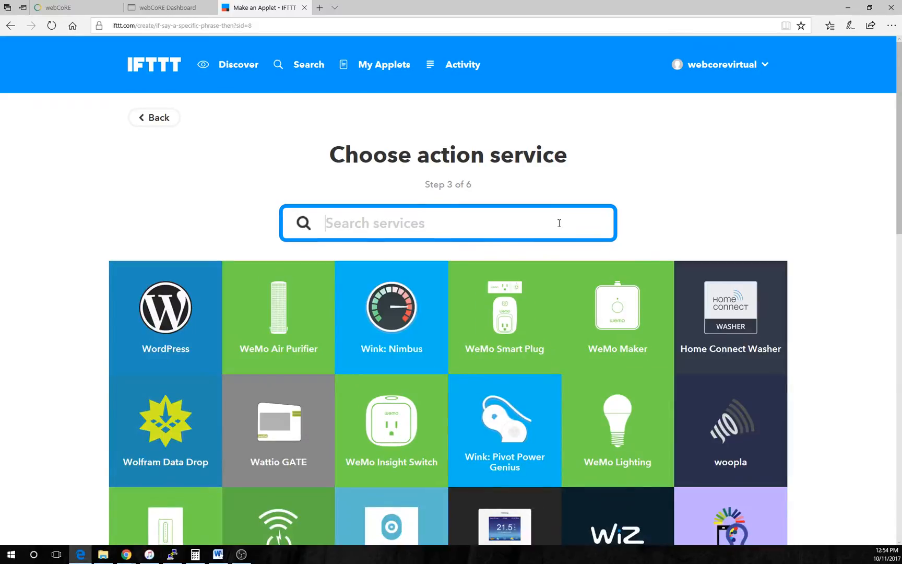
type("make")
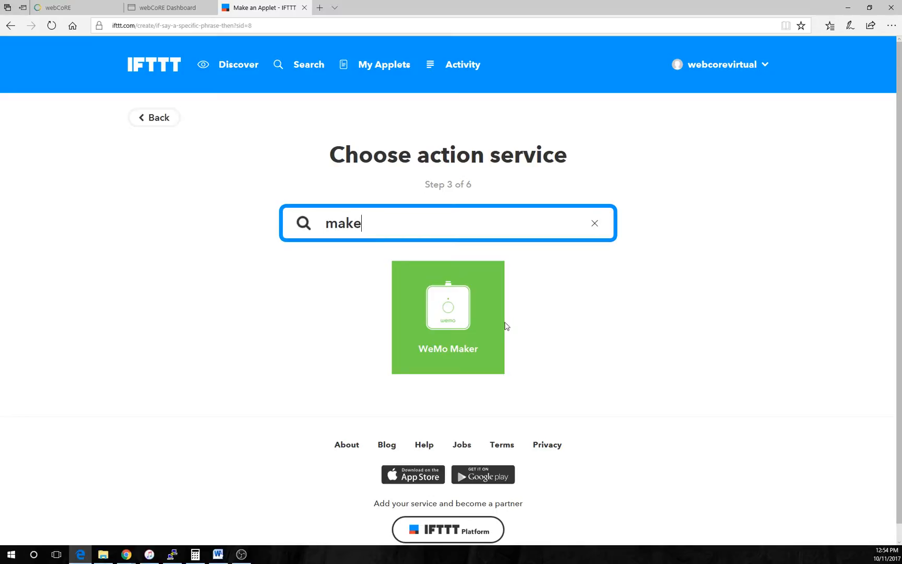
left_click(594, 222)
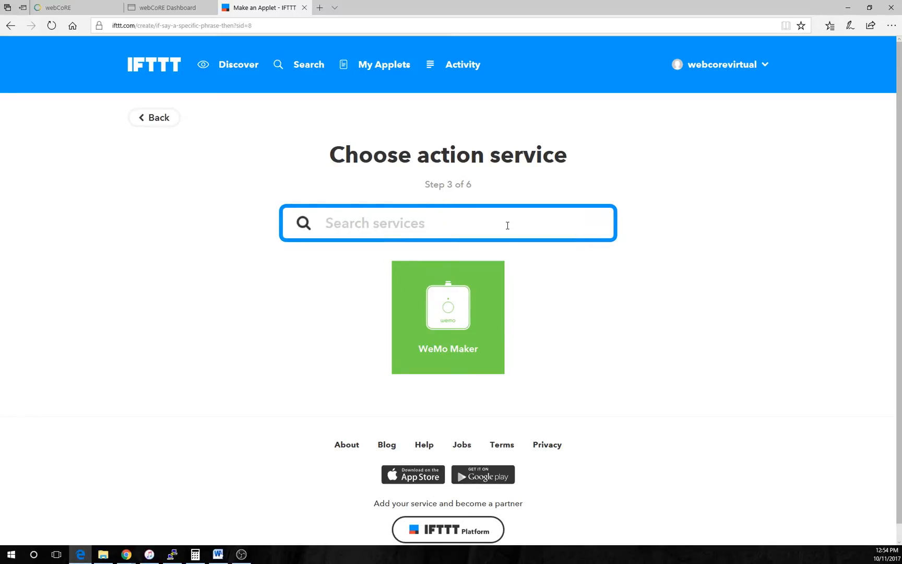
type("web")
left_click(466, 307)
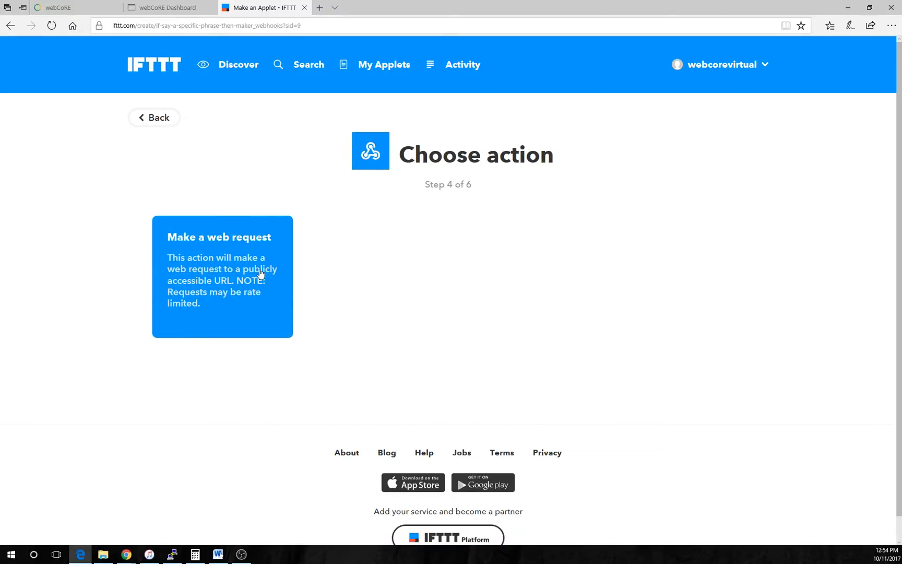
Step: Choose 'Make a web request' and paste the webCoRE execute URL into the URL field
left_click(260, 273)
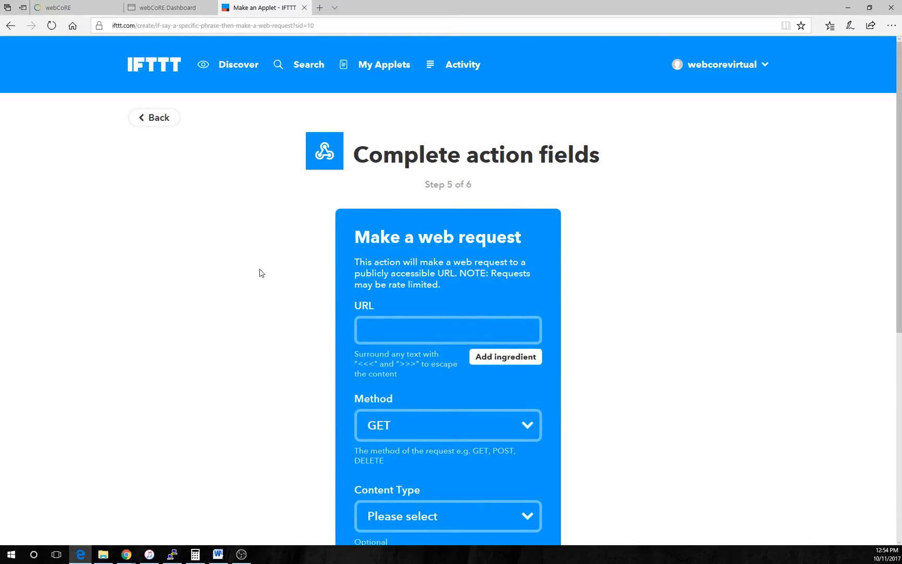
left_click(183, 9)
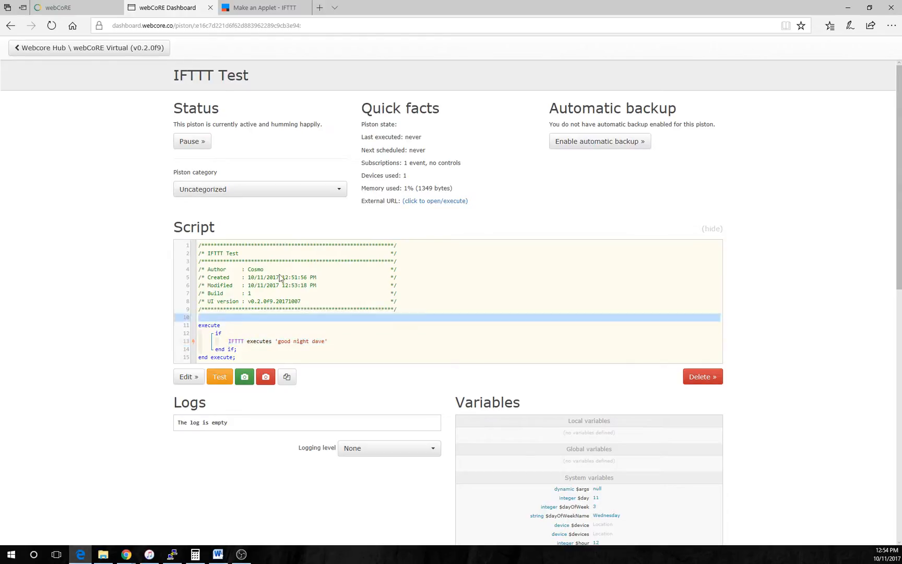
left_click(258, 8)
left_click(425, 337)
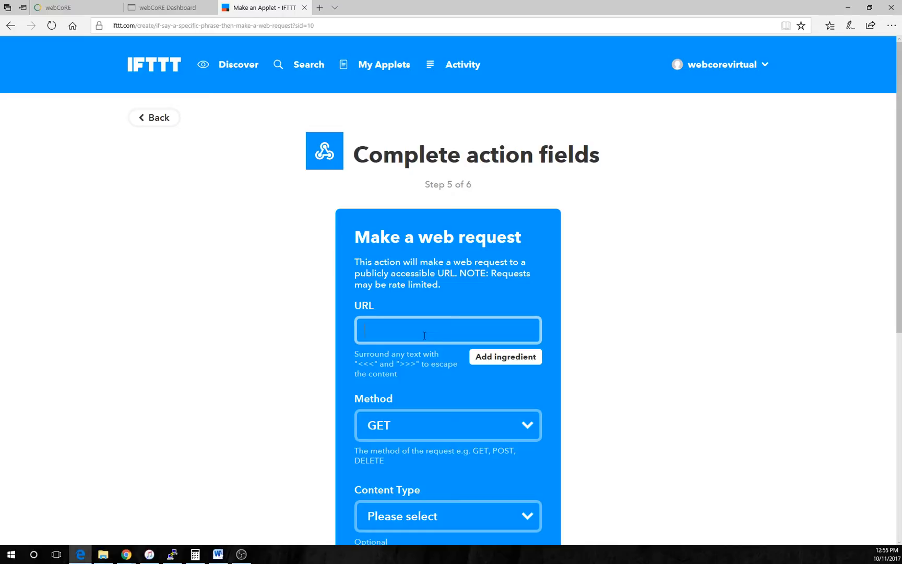
left_click(606, 375)
Step: Keep method GET, set content type to application/json, and create the action
scroll(579, 376, "down", 7)
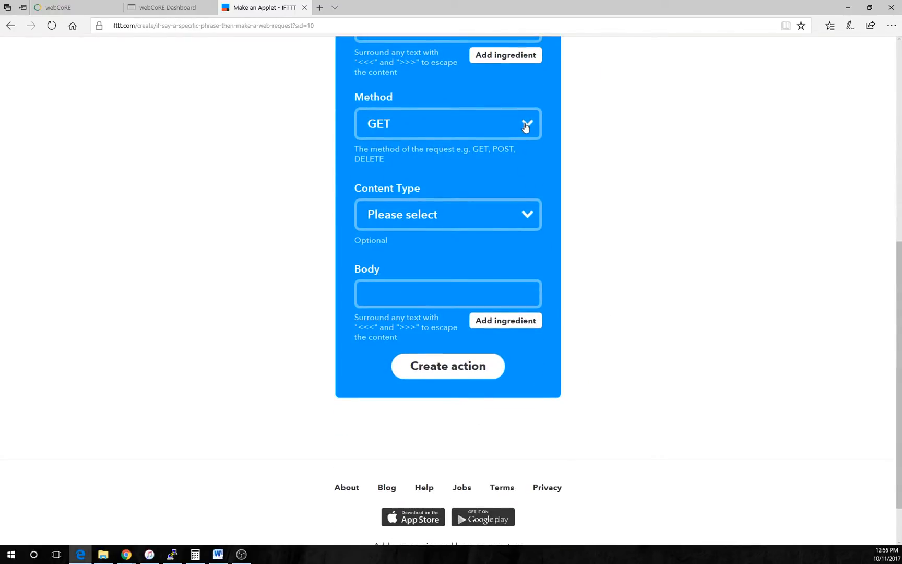
left_click(525, 125)
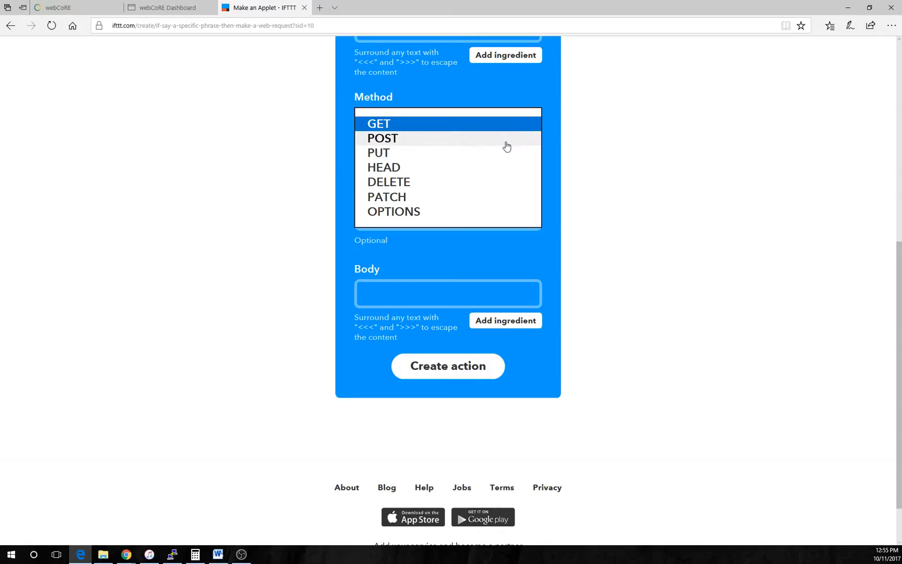
left_click(505, 126)
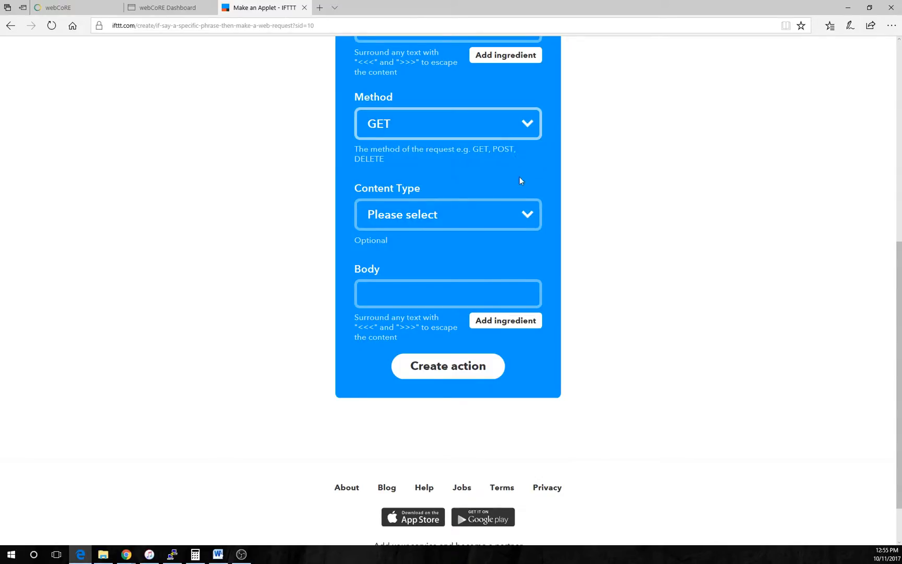
left_click(531, 207)
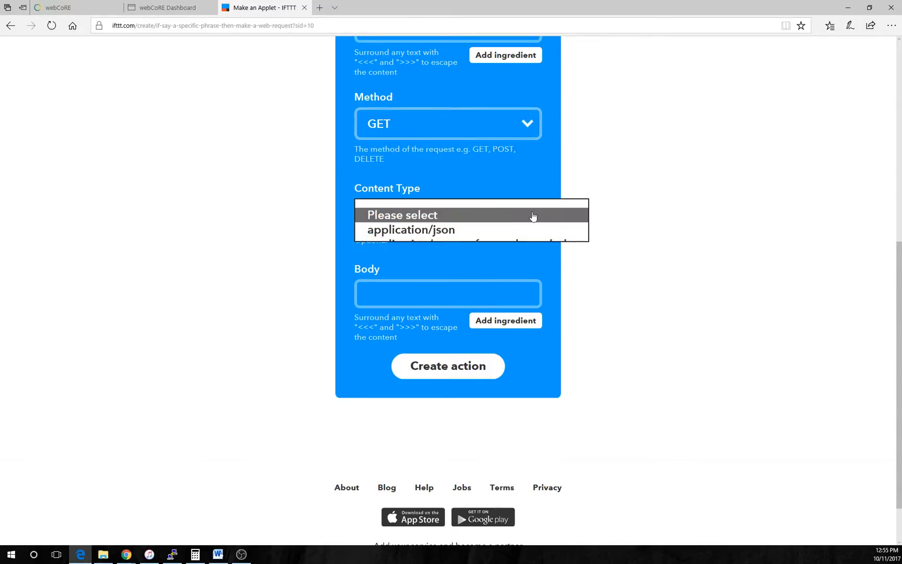
left_click(499, 230)
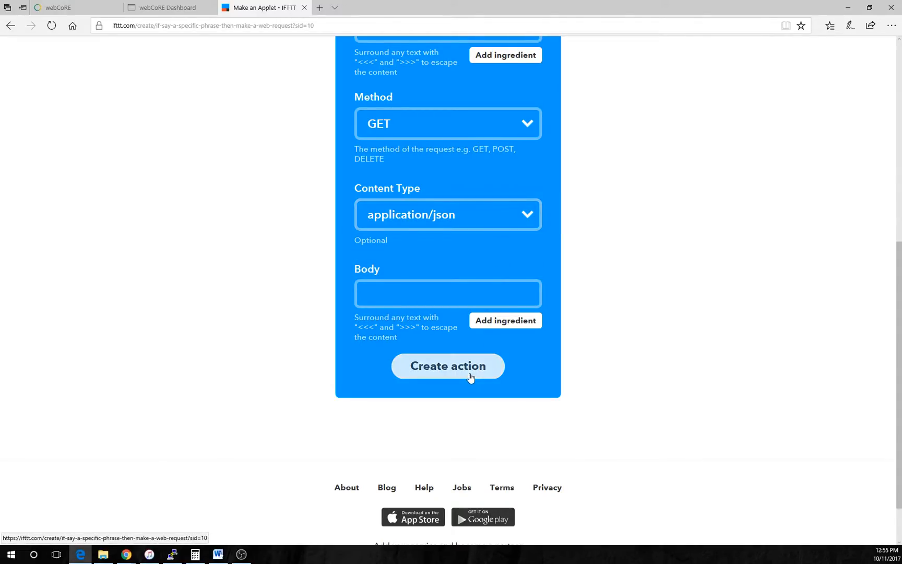
left_click(447, 366)
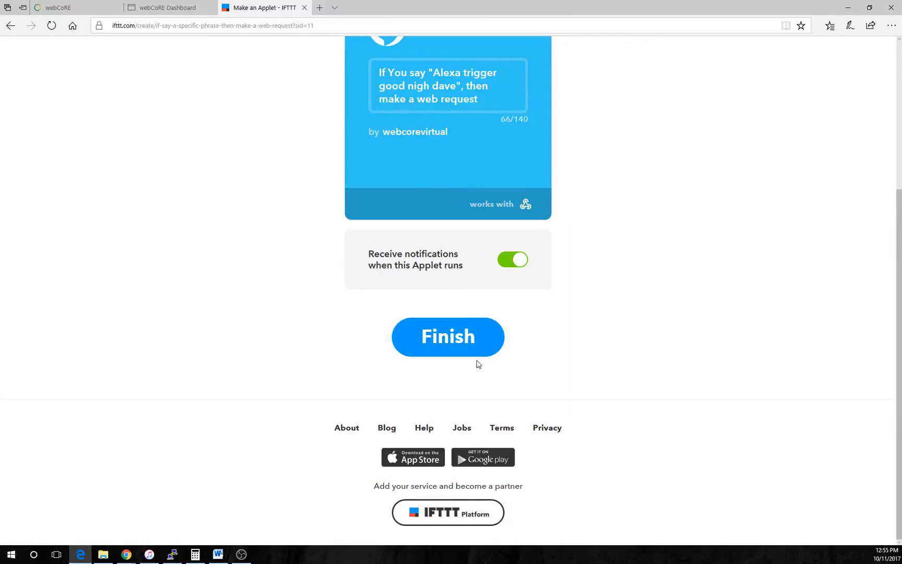
Step: Turn off run notifications, finish the applet, and return to the webCoRE tab
scroll(475, 364, "up", 4)
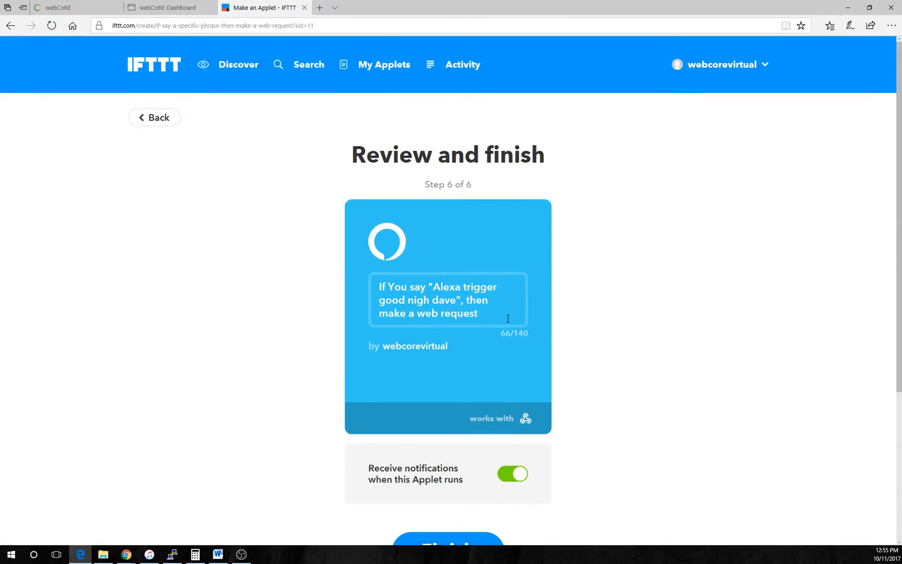
left_click(515, 475)
scroll(515, 477, "down", 4)
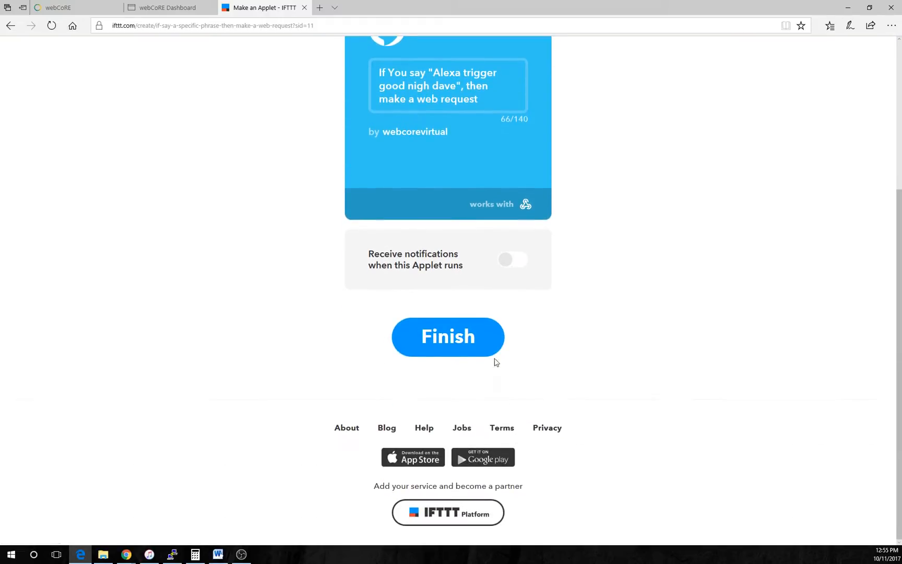
left_click(479, 341)
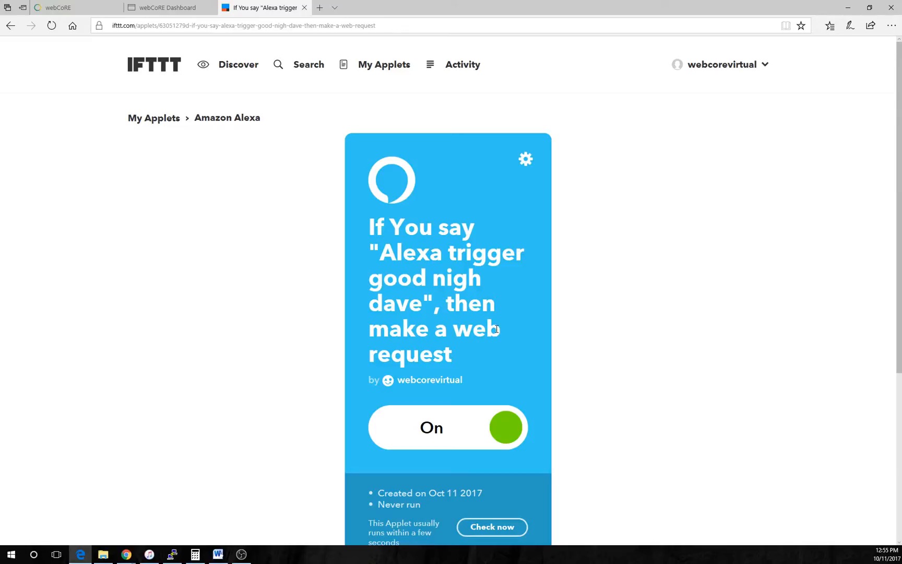
key("ctrl+shift+Tab")
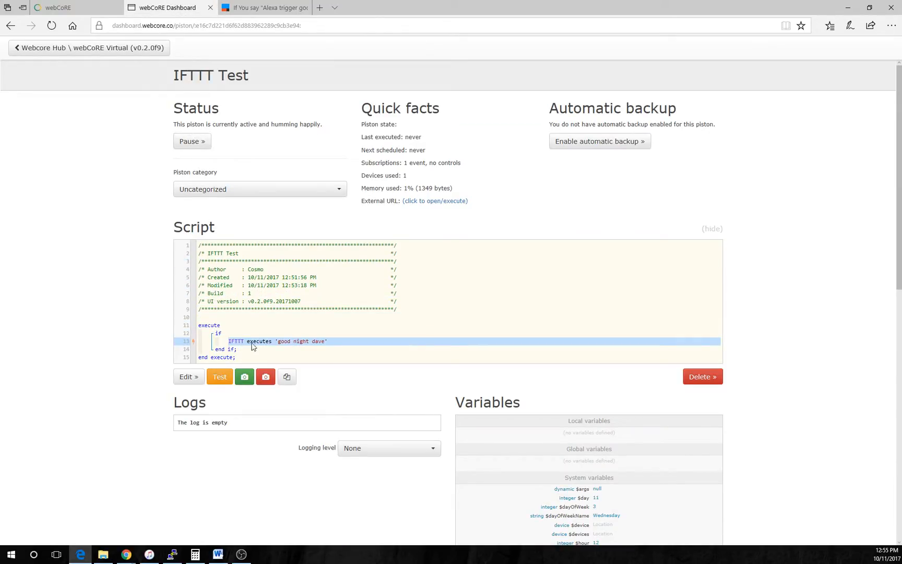
Step: Add an action under then for Guest Bedroom, Master Bedroom and Office Lights
left_click(303, 346)
left_click(189, 376)
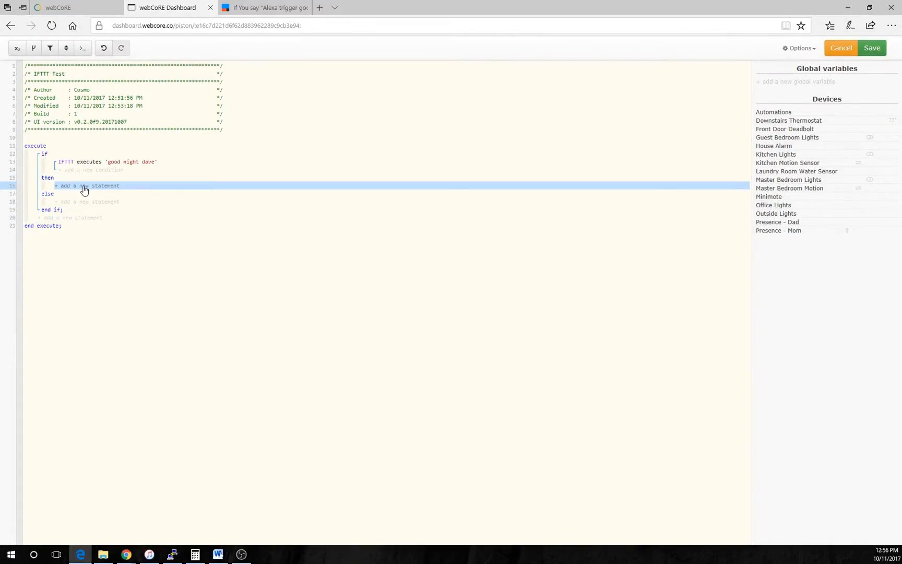
left_click(83, 186)
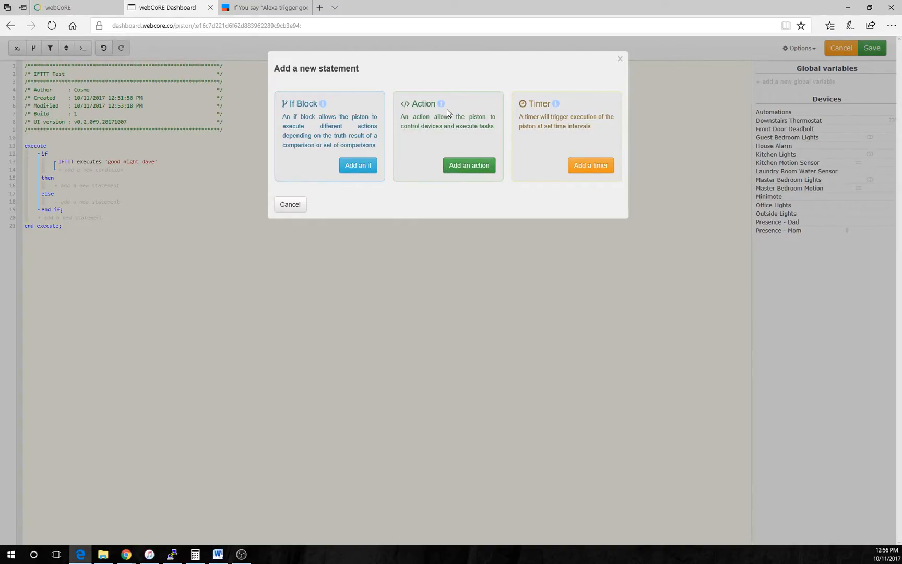
left_click(455, 168)
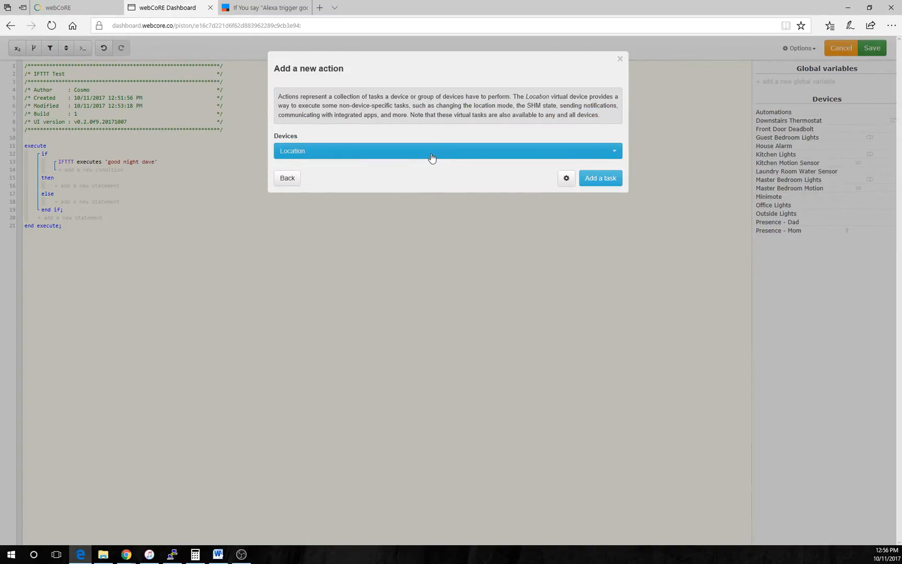
left_click(431, 156)
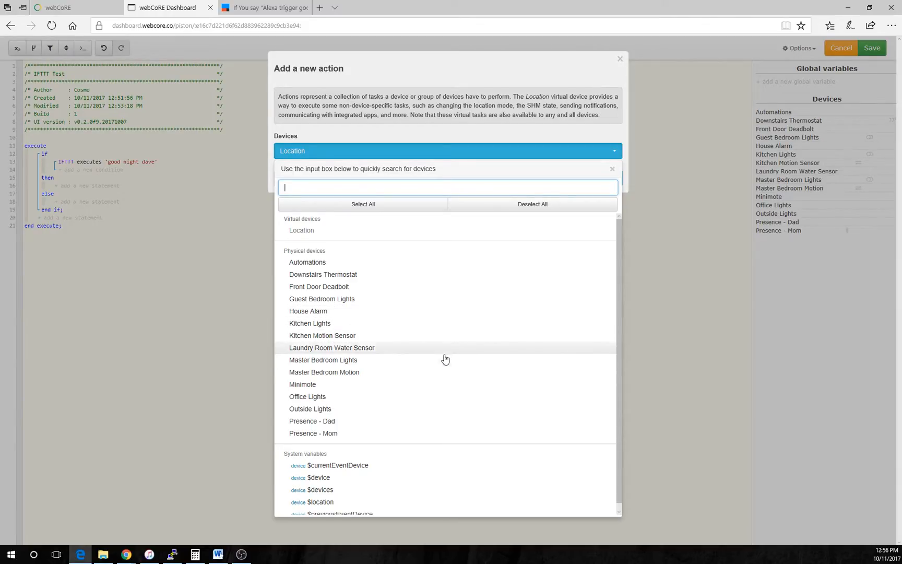
left_click(444, 363)
left_click(436, 397)
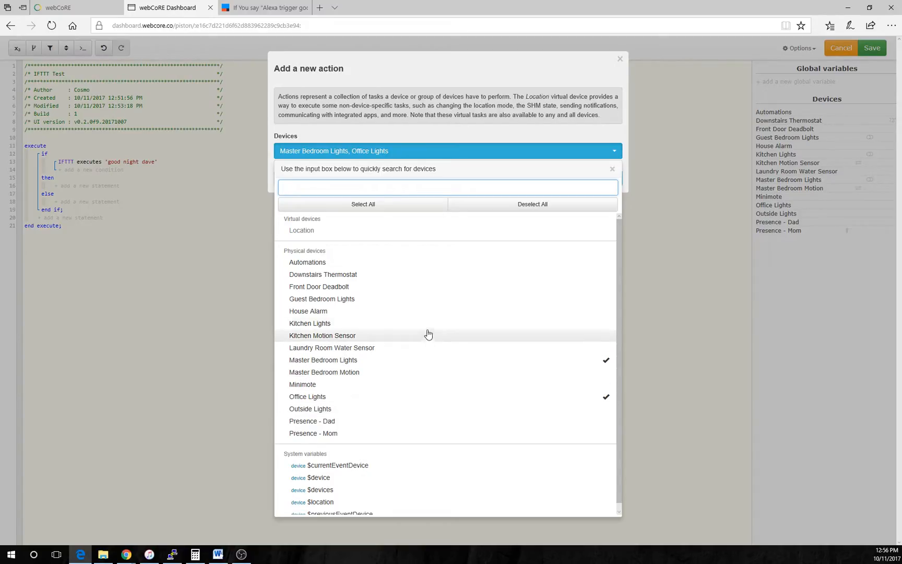
left_click(427, 302)
left_click(612, 168)
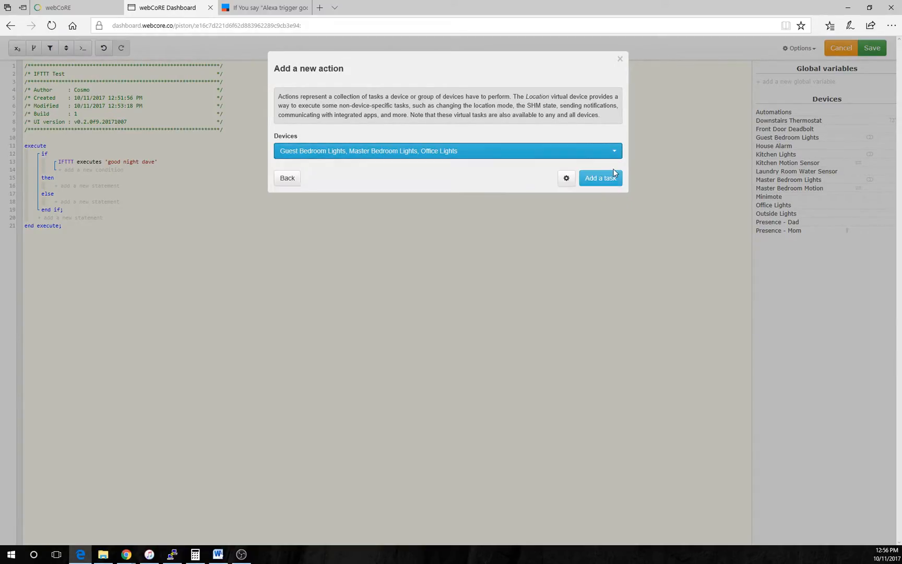
Step: Give the lights action a Turn off task
left_click(600, 178)
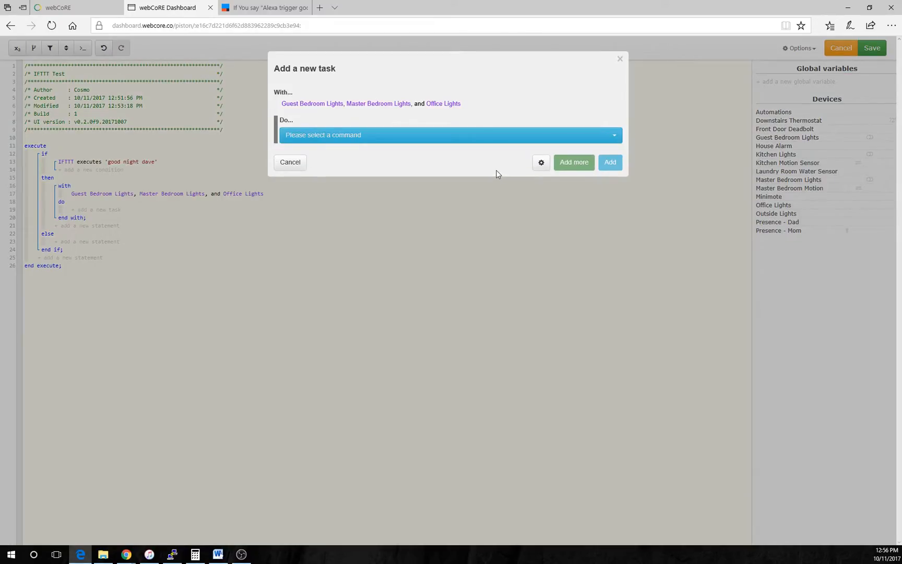
left_click(482, 135)
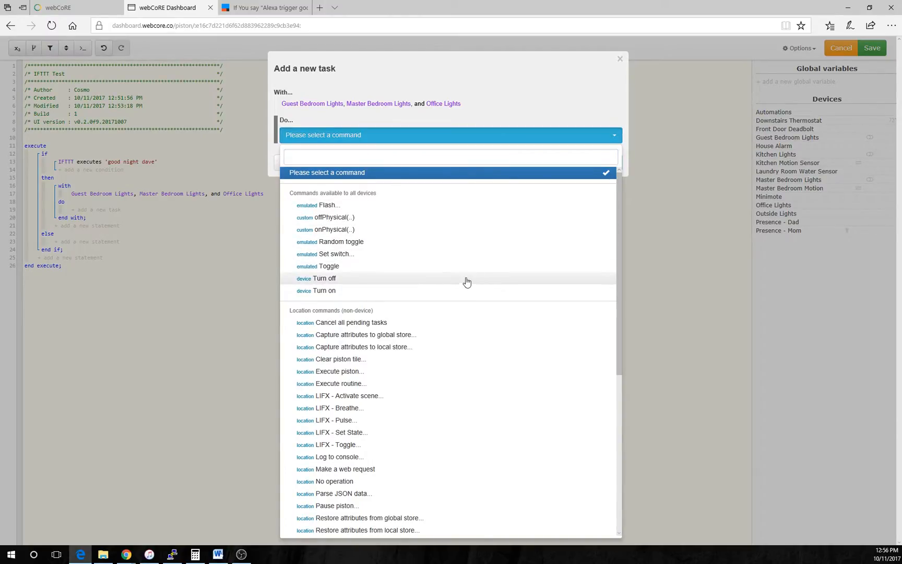
left_click(465, 282)
left_click(606, 197)
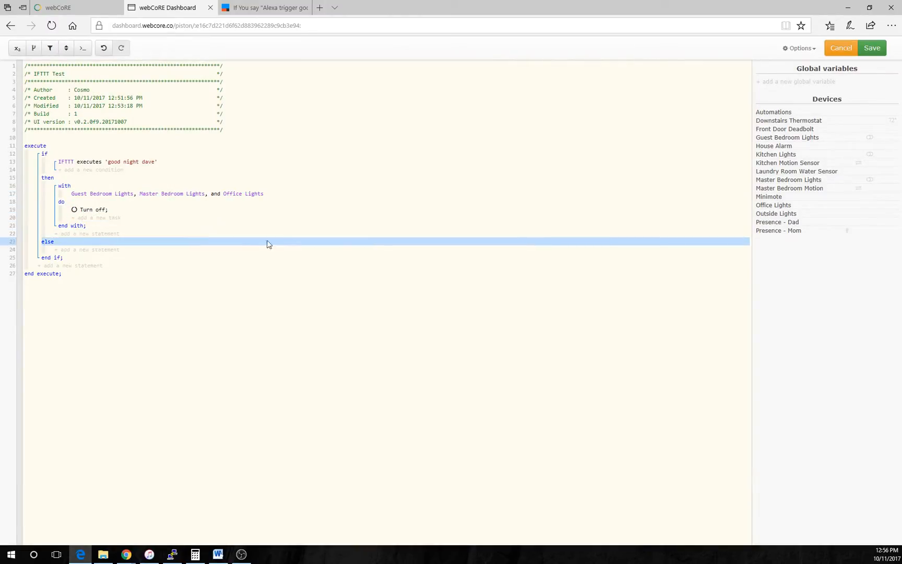
Step: Delete the stray Location action from the then branch
left_click(104, 238)
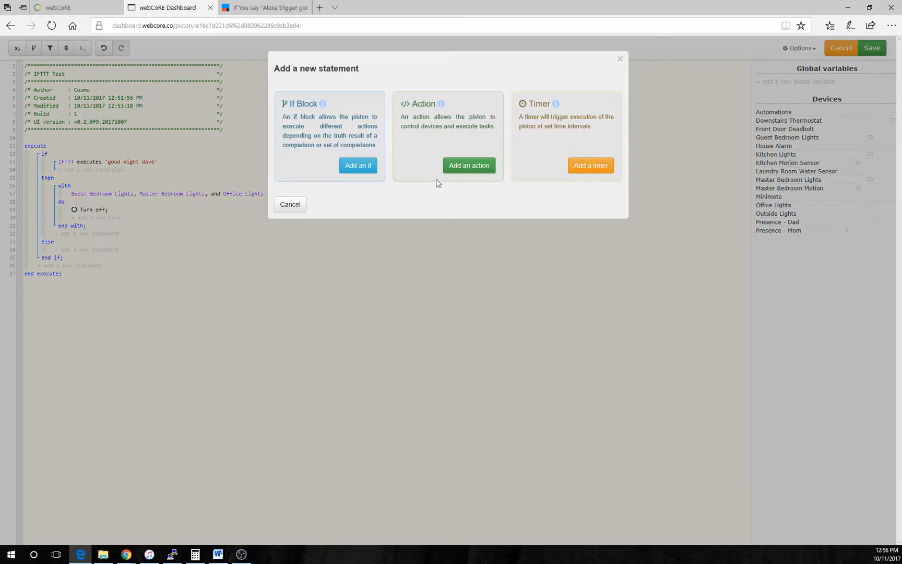
left_click(474, 166)
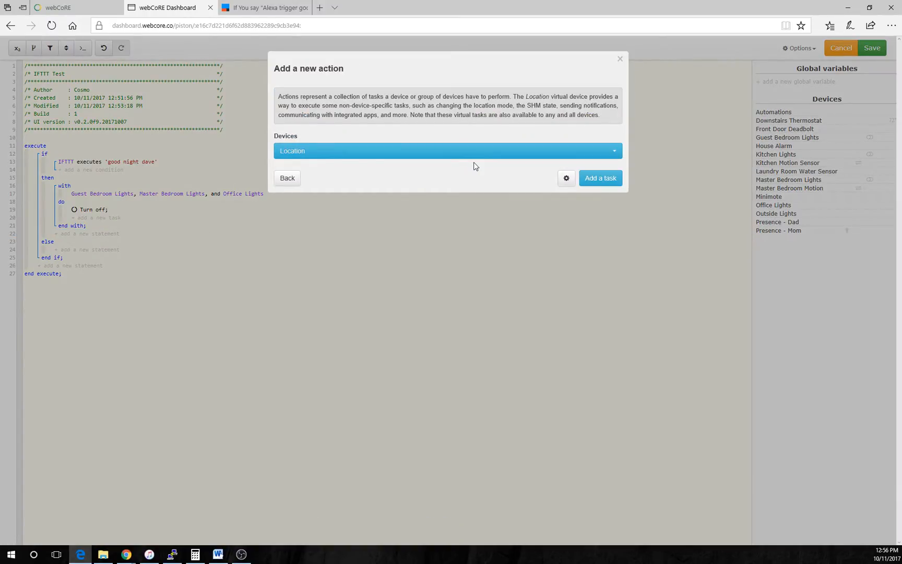
left_click(600, 178)
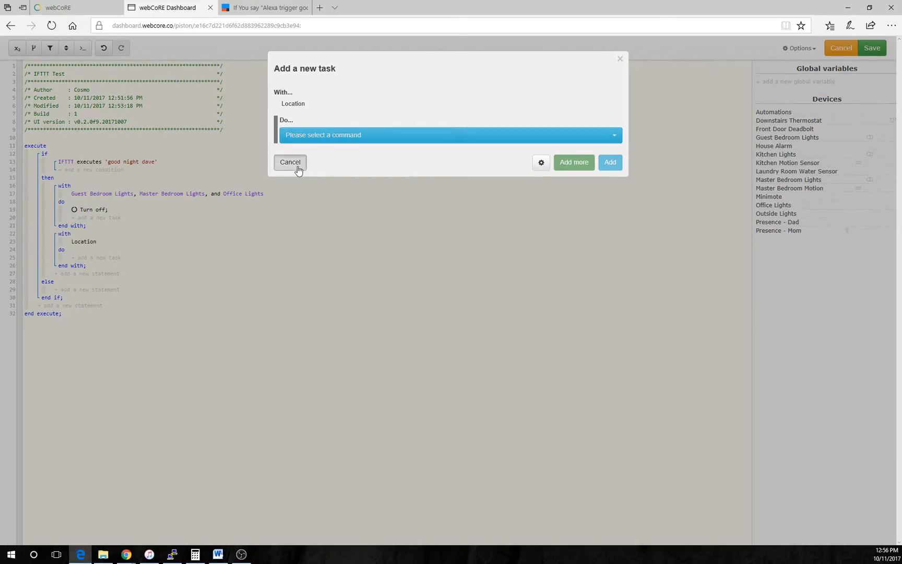
left_click(297, 167)
left_click(86, 242)
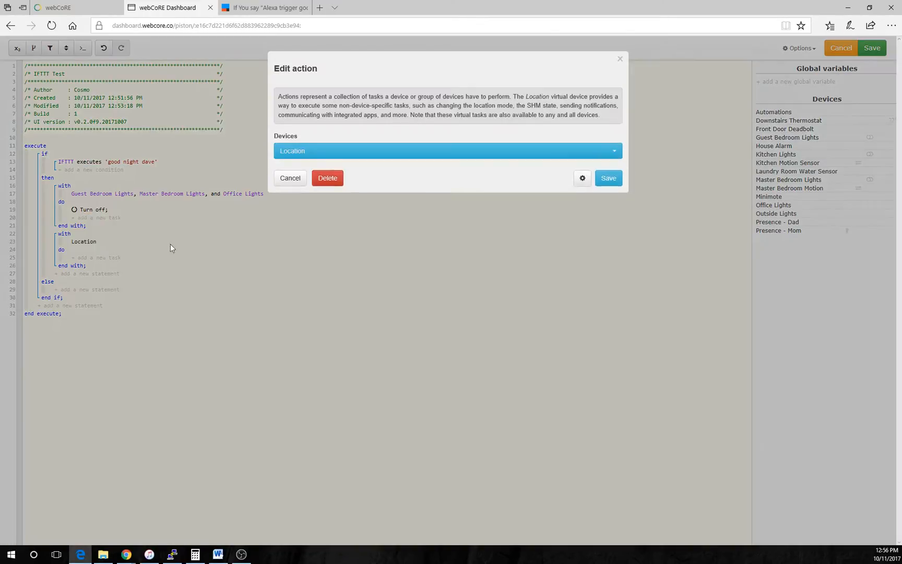
left_click(327, 178)
Step: Add an action that turns on the Outside Lights
left_click(80, 235)
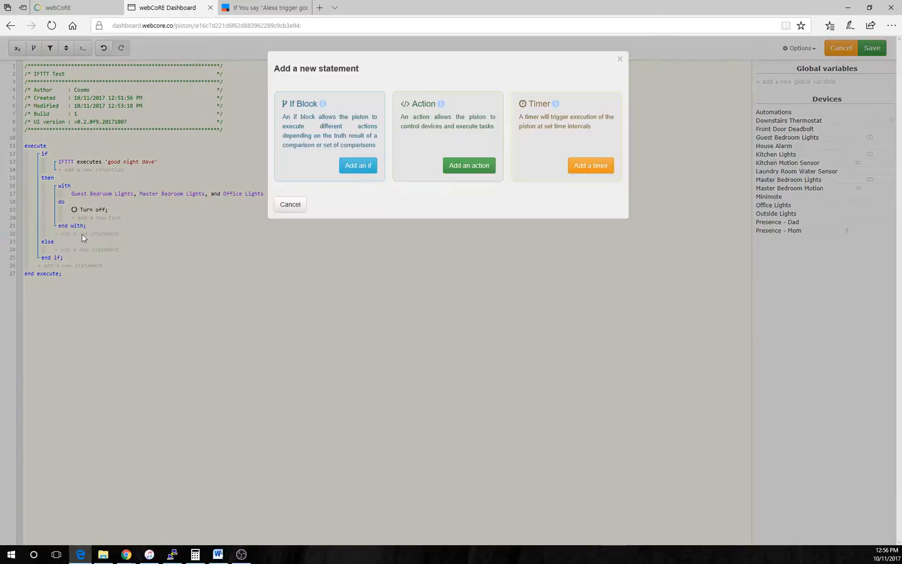
left_click(459, 167)
left_click(403, 157)
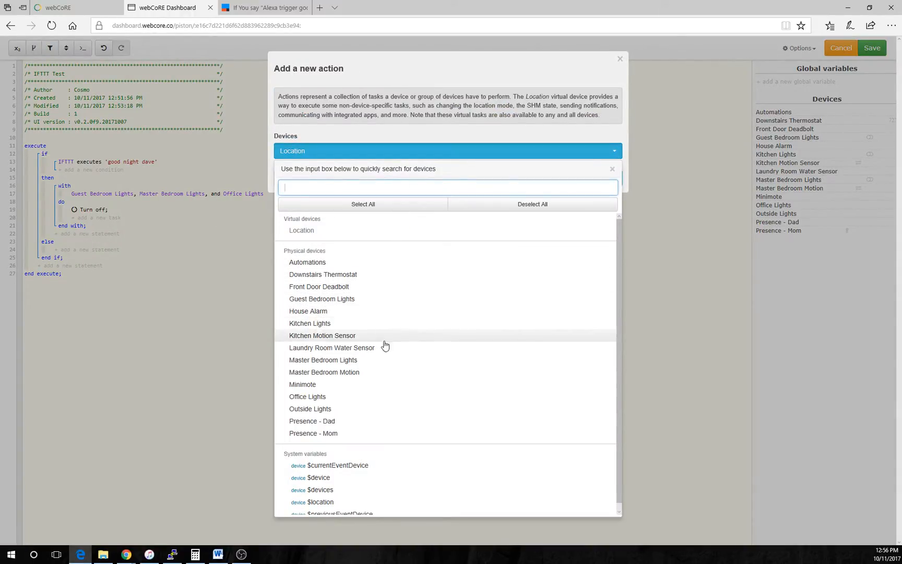
left_click(368, 408)
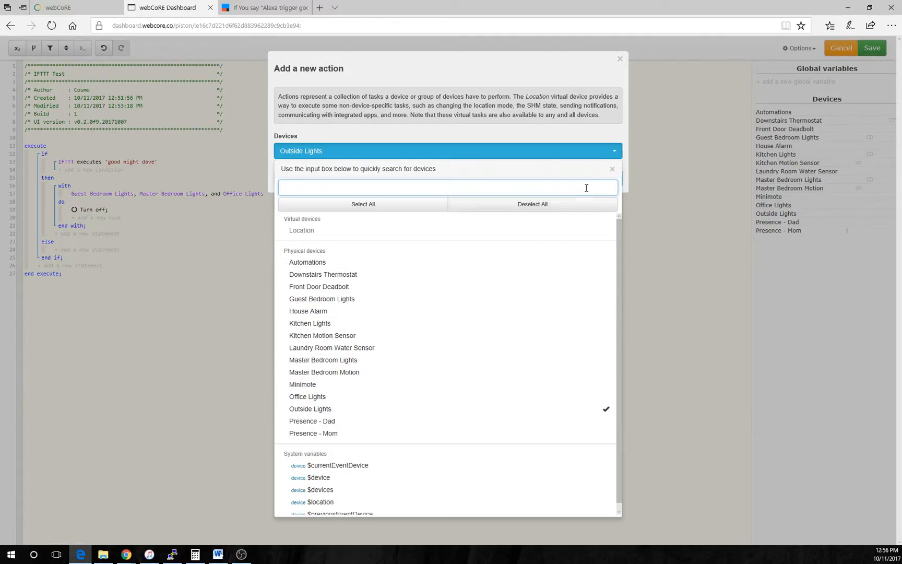
left_click(612, 169)
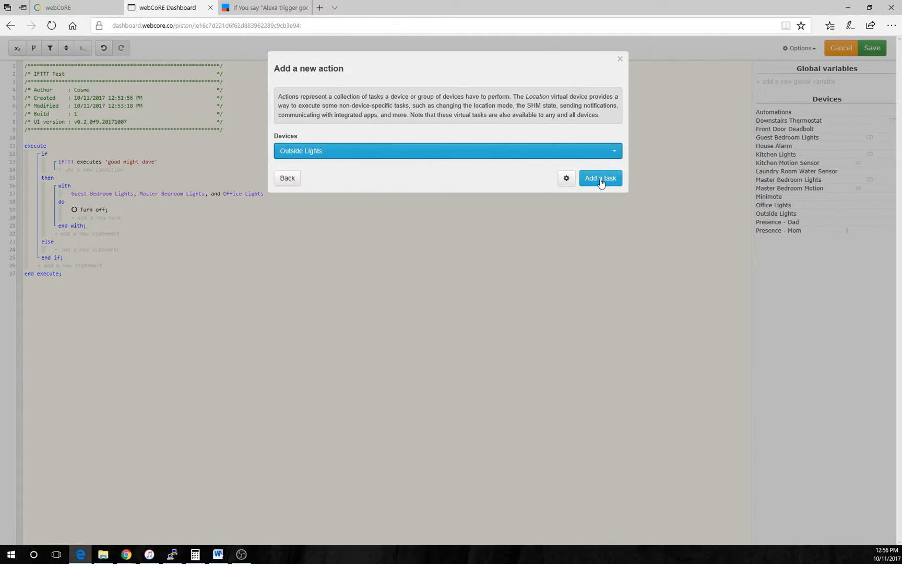
left_click(600, 178)
left_click(501, 137)
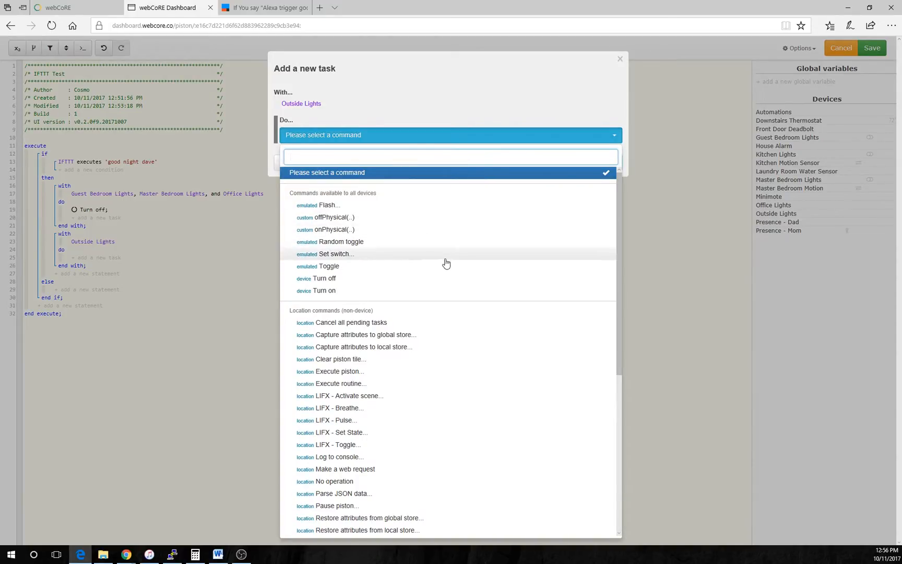
left_click(439, 290)
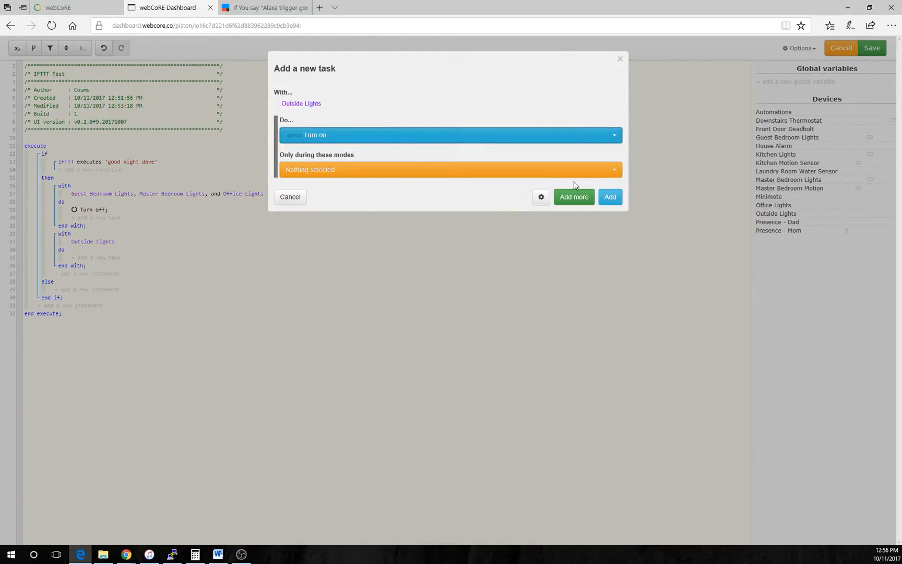
left_click(608, 196)
Step: Add an action that locks the Front Door Deadbolt, then save the piston
left_click(128, 282)
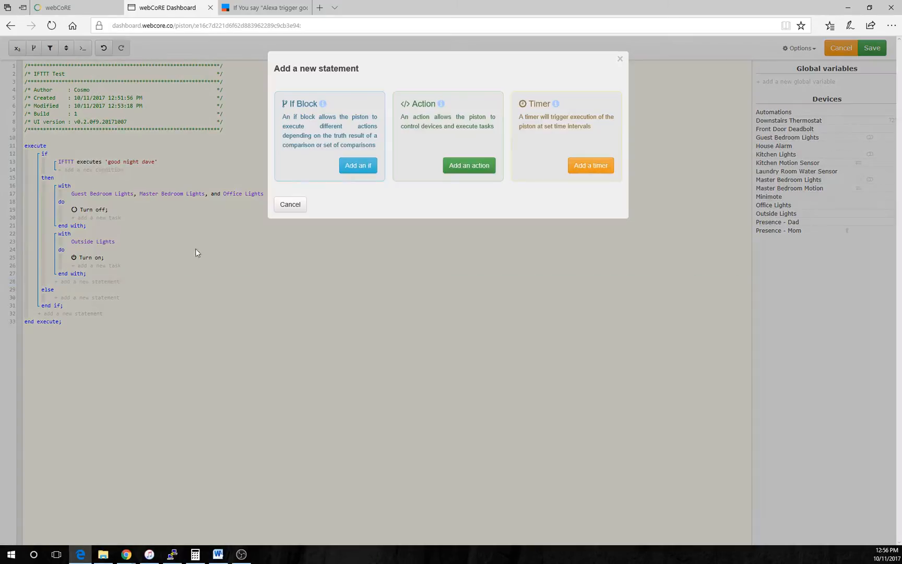
left_click(459, 166)
left_click(409, 151)
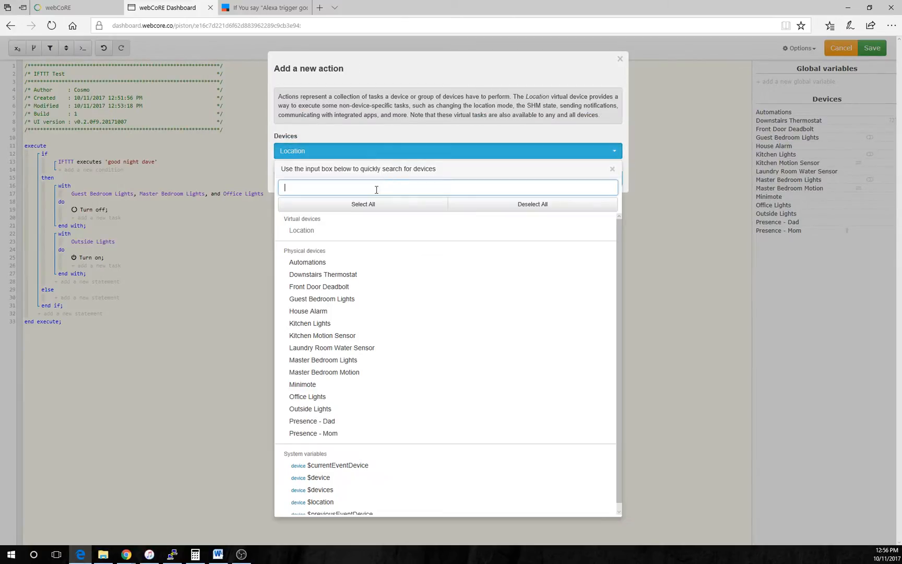
left_click(345, 288)
left_click(612, 170)
left_click(600, 178)
left_click(343, 135)
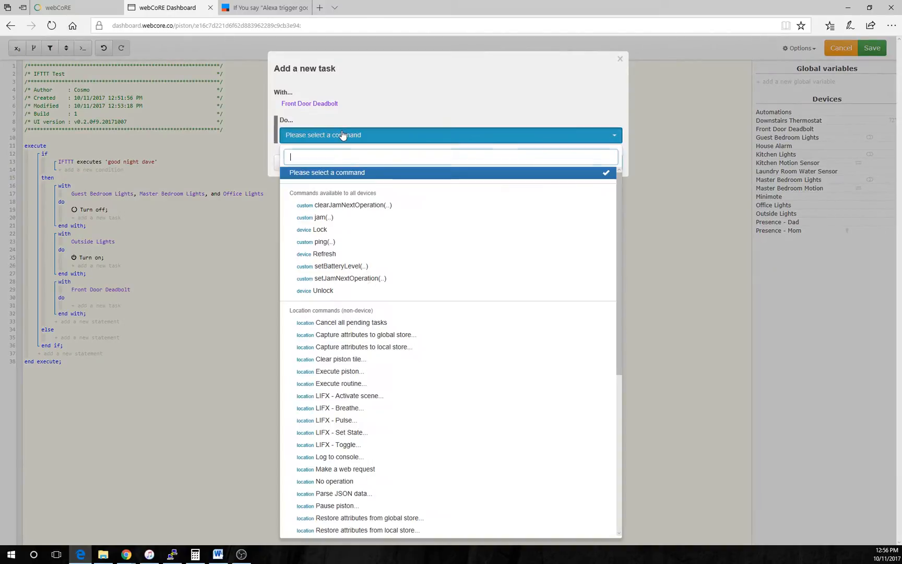
left_click(336, 231)
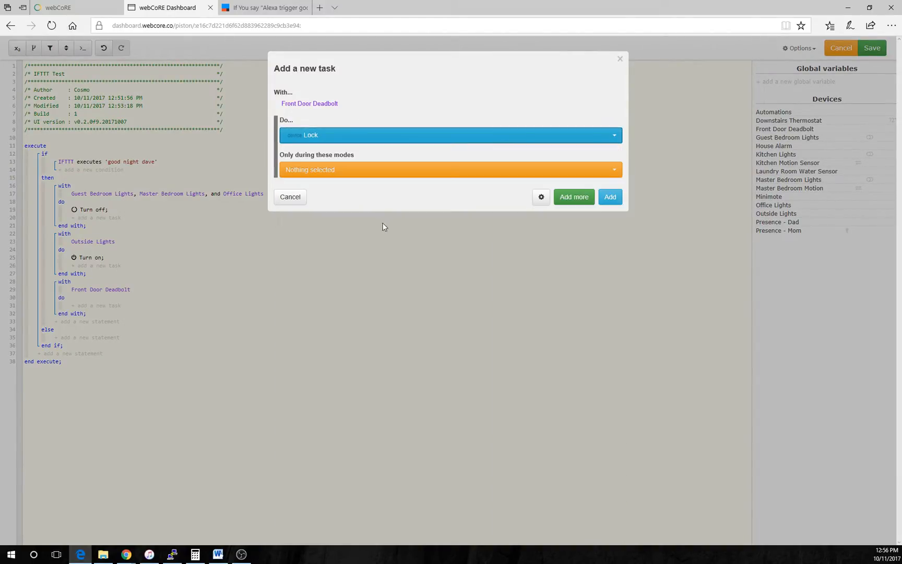
left_click(612, 203)
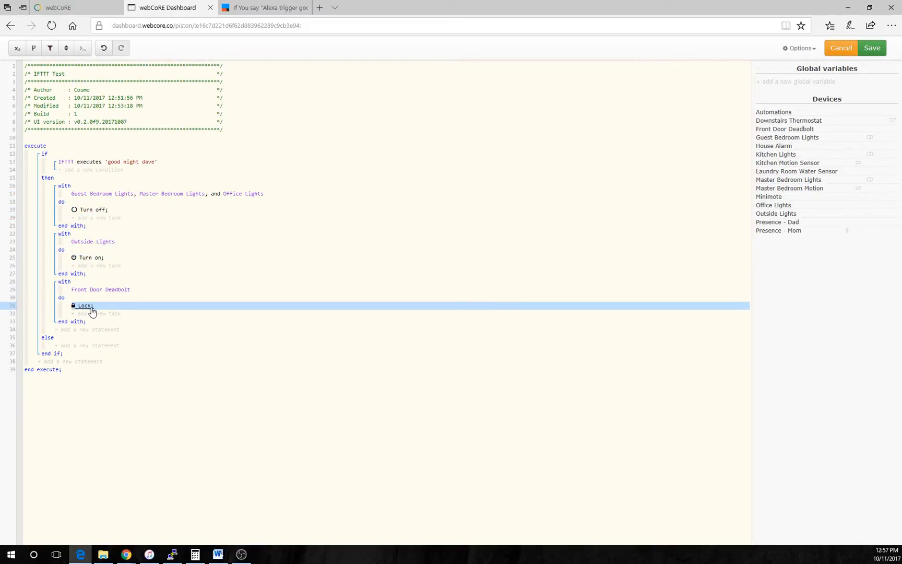
left_click(871, 50)
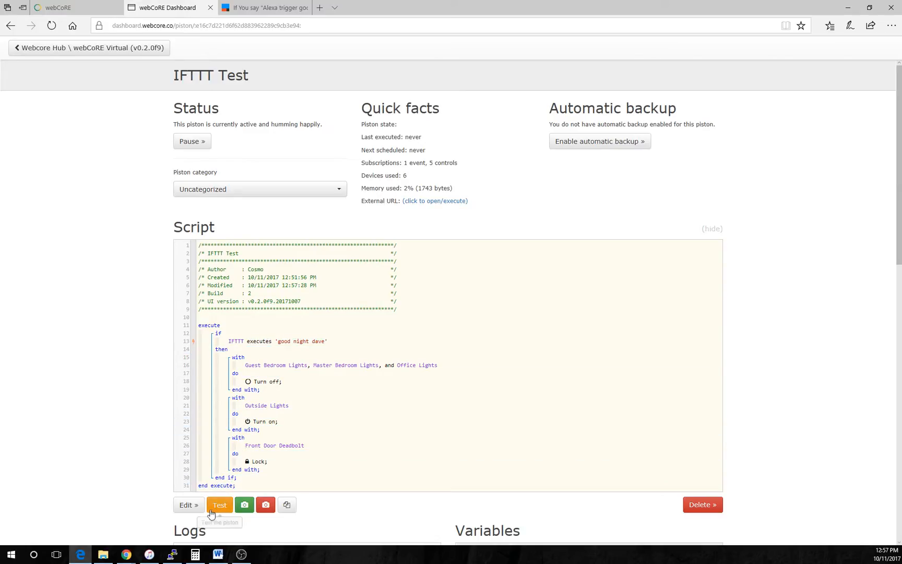
Step: Select the Maker URL in the piston's IFTTT condition, then cancel out of the editor unchanged
left_click(183, 504)
left_click(126, 164)
left_click_drag(590, 243, 280, 236)
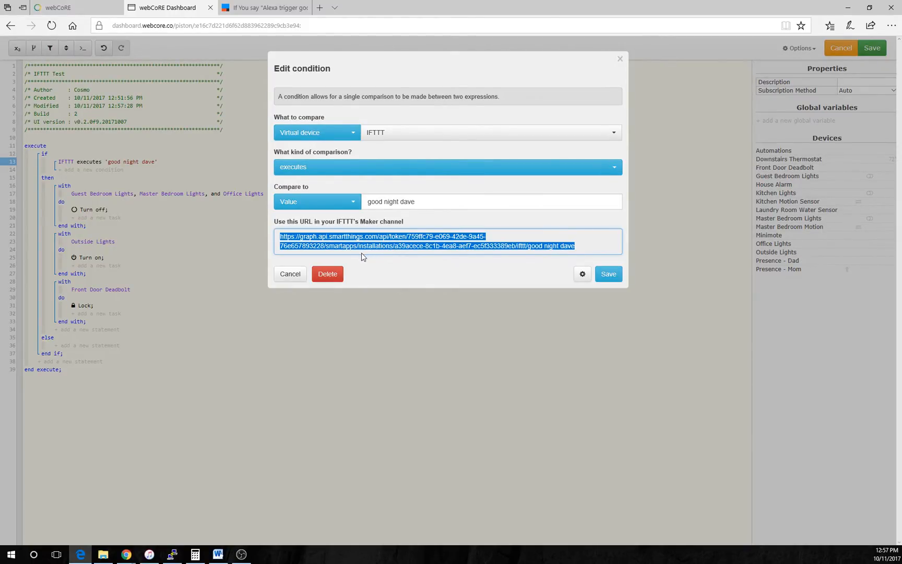
left_click(290, 274)
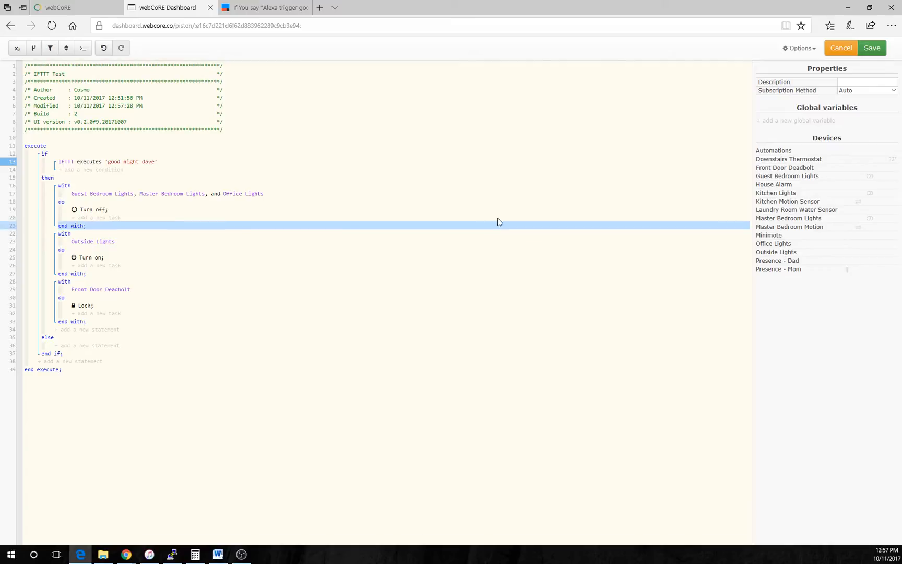
left_click(845, 50)
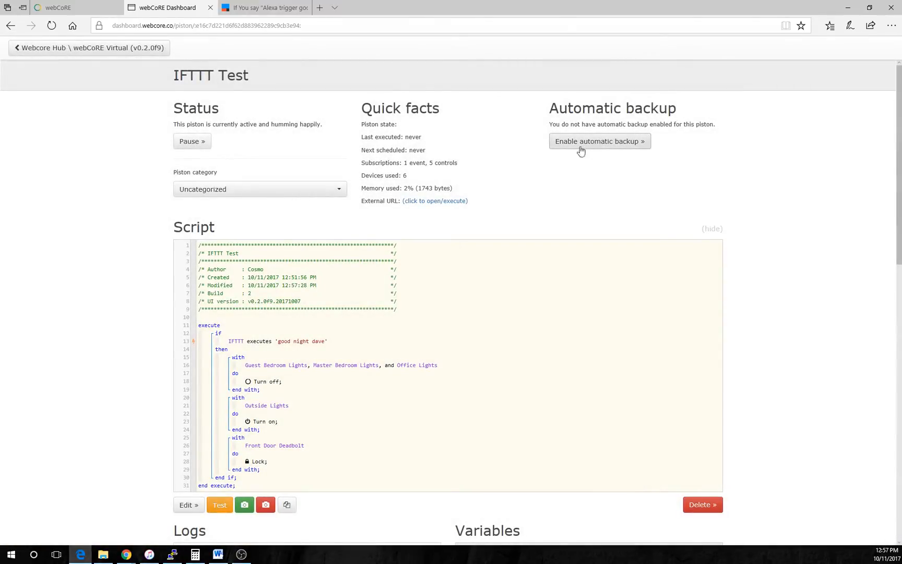
Step: Go from the piston list to the integration section of webCoRE settings
left_click(126, 51)
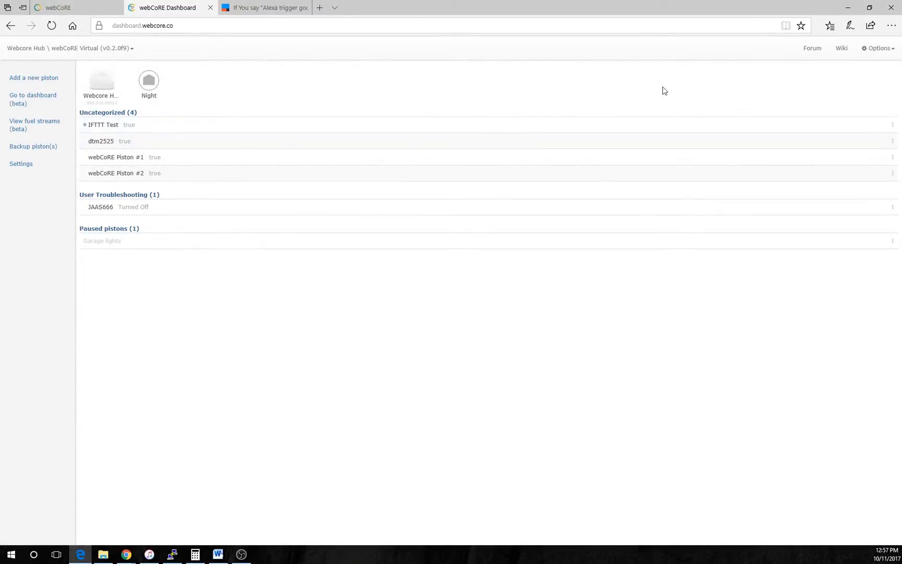
left_click(880, 50)
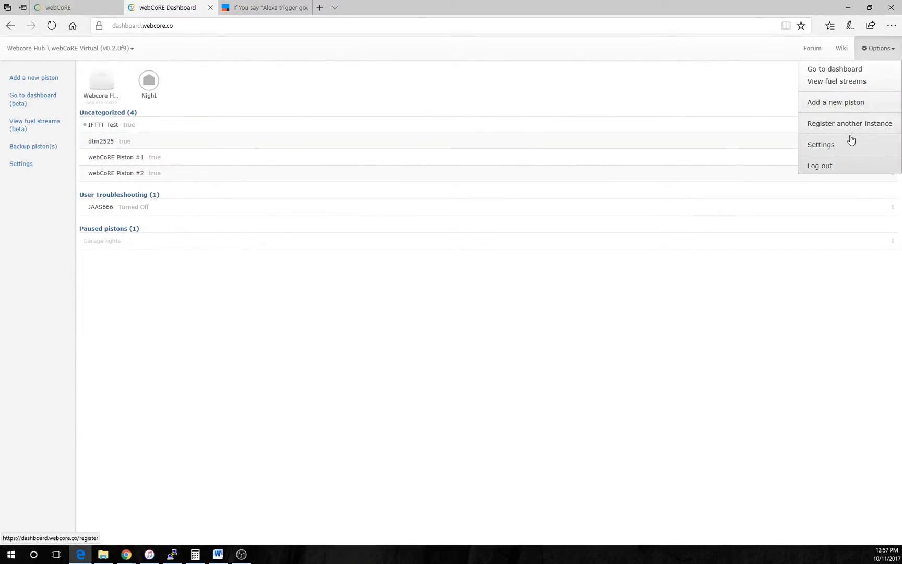
left_click(838, 149)
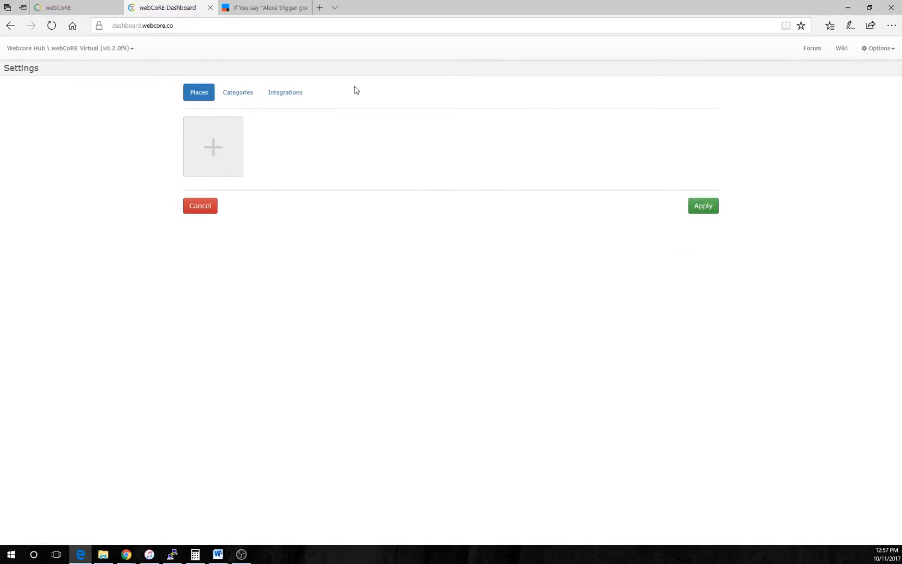
left_click(292, 92)
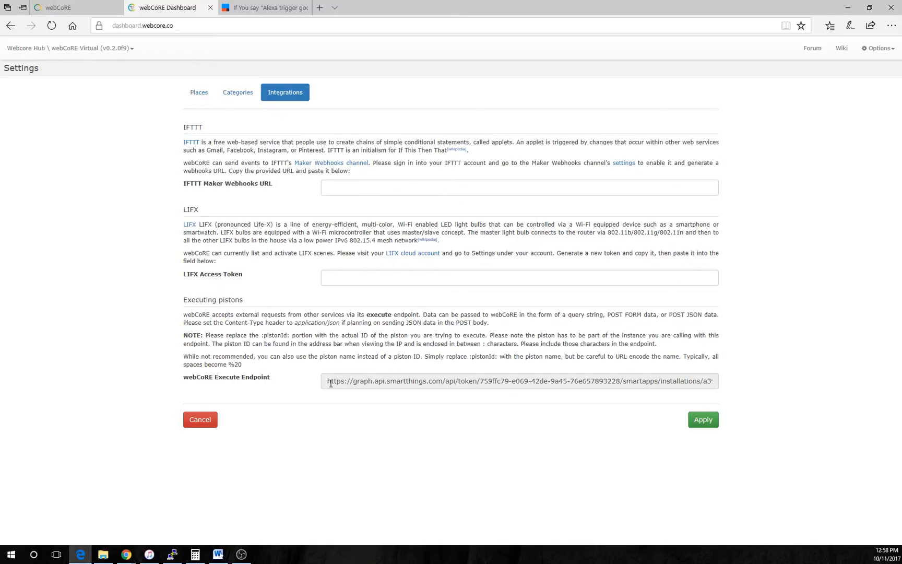
Step: Copy the webCoRE Execute Endpoint URL and leave settings without changes
left_click_drag(328, 383, 739, 392)
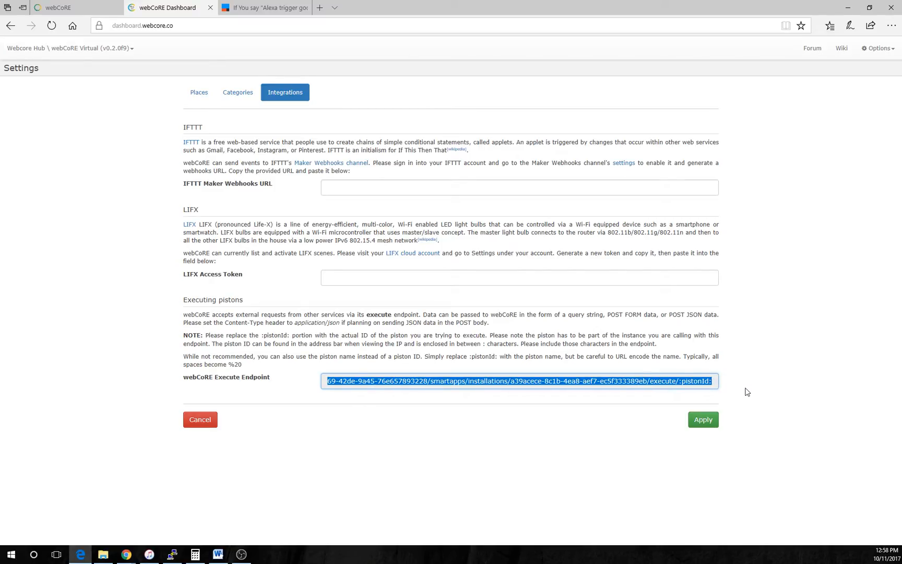
right_click(695, 382)
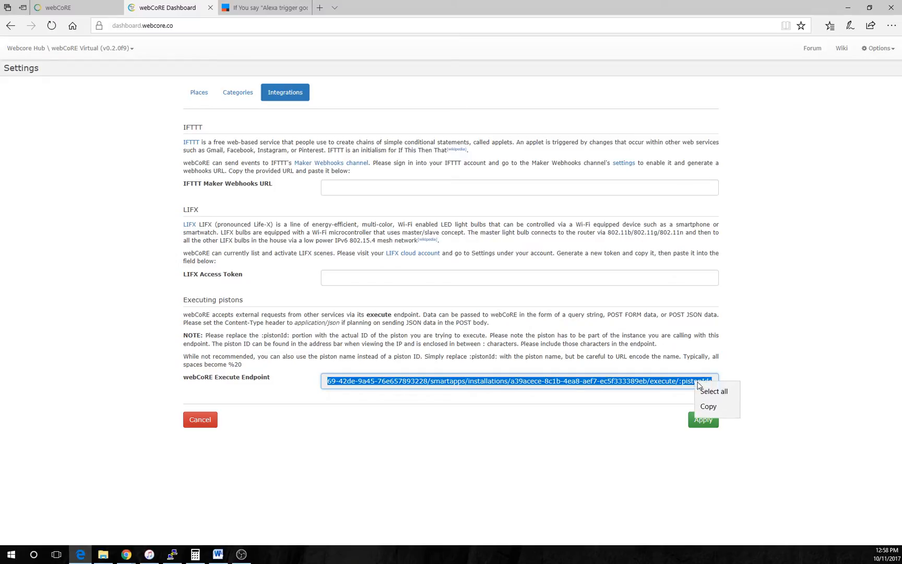
left_click(708, 408)
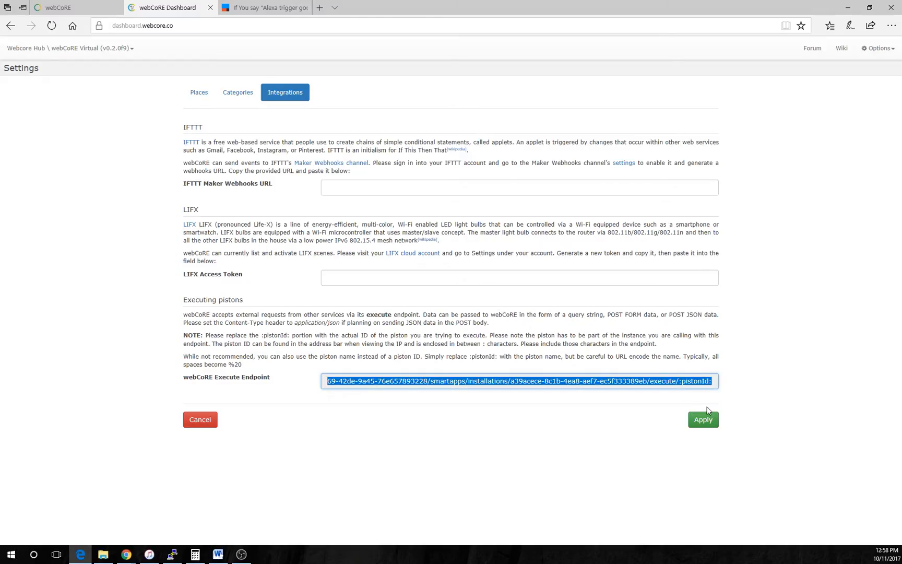
left_click(210, 422)
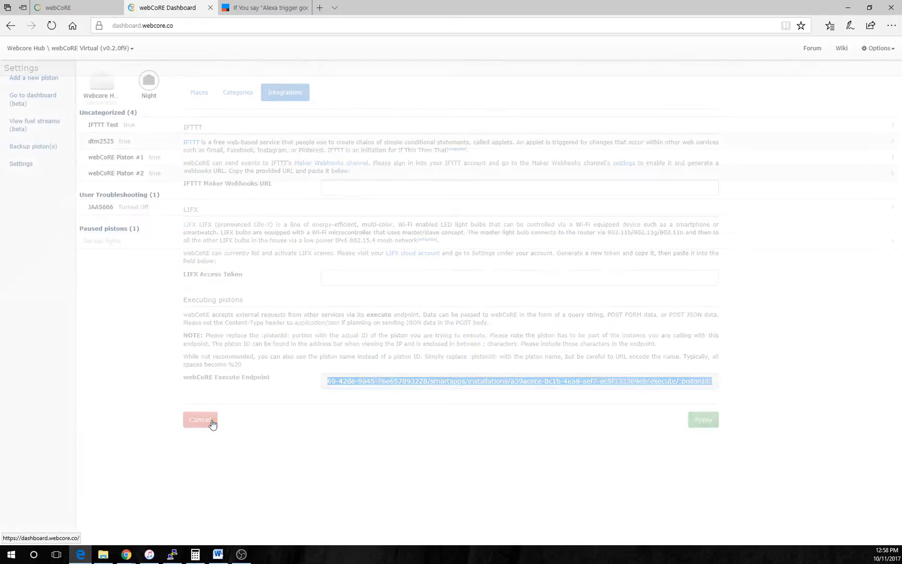
Step: Open the IFTTT Test piston and paste the execute endpoint over the address bar's dashboard part
left_click(97, 125)
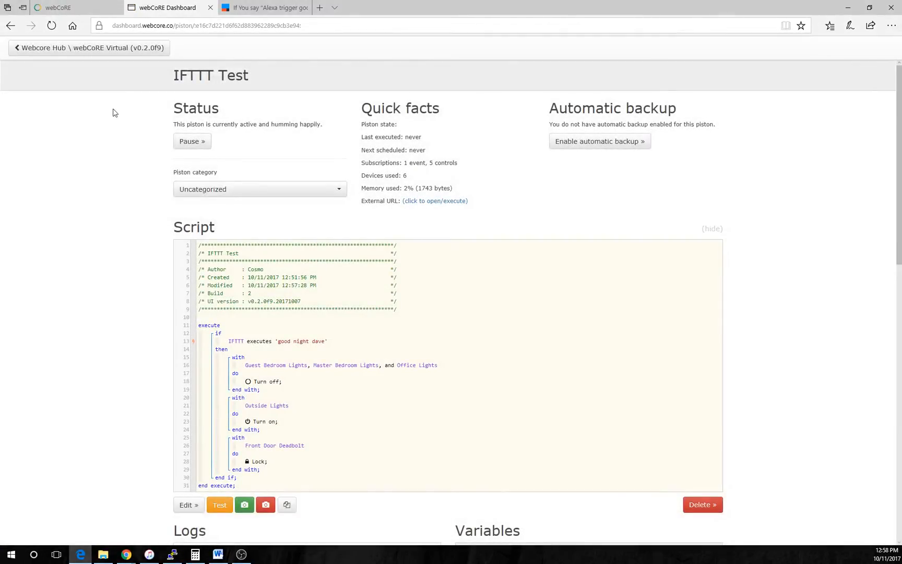
left_click(193, 26)
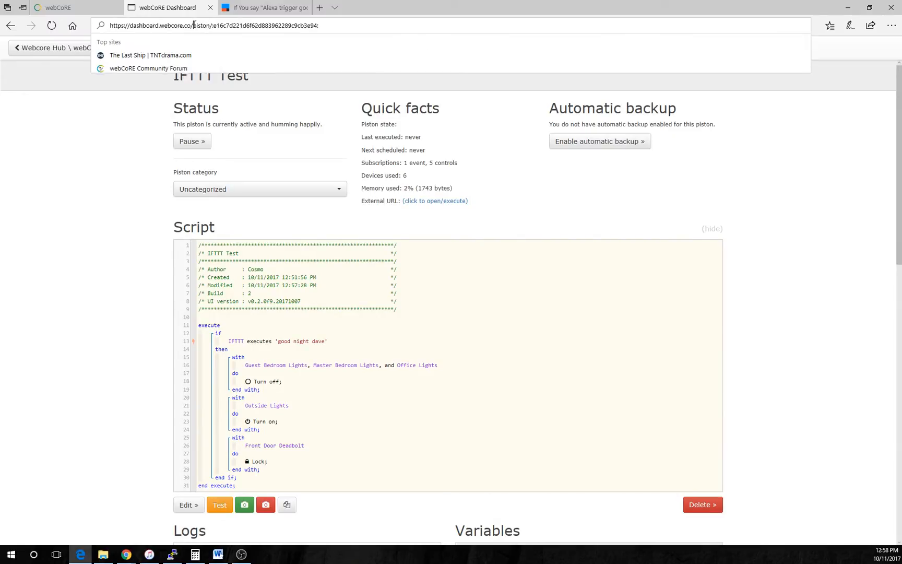
left_click(212, 25)
left_click_drag(213, 27, 321, 33)
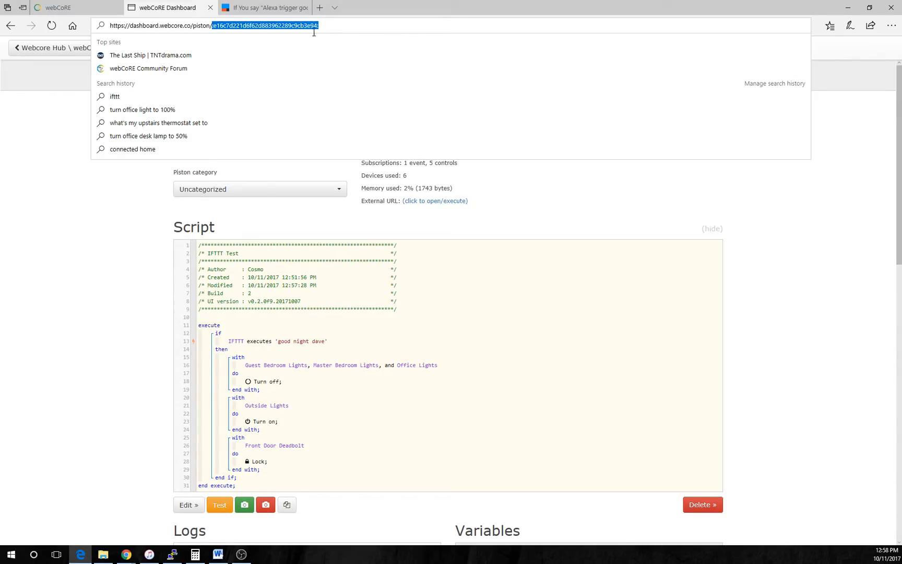
left_click(214, 26)
left_click_drag(213, 26, 56, 38)
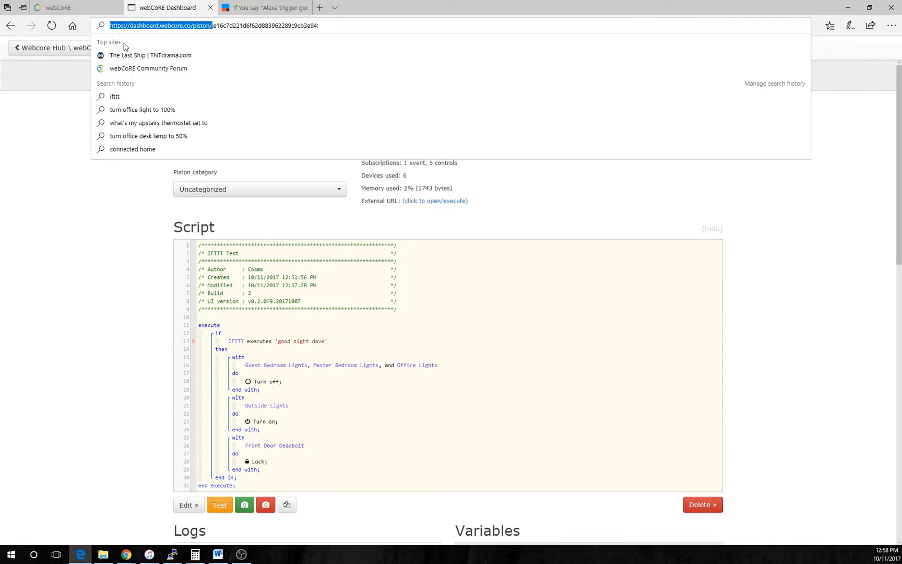
key("ctrl+v")
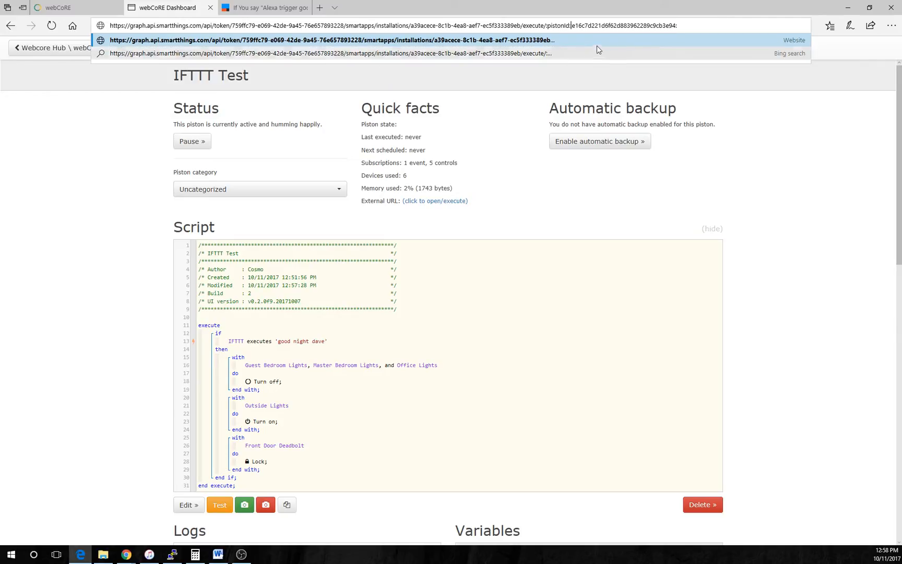
Step: Delete the 'pistonId' placeholder so the address ends with the piston ID, then select it
left_click(571, 26)
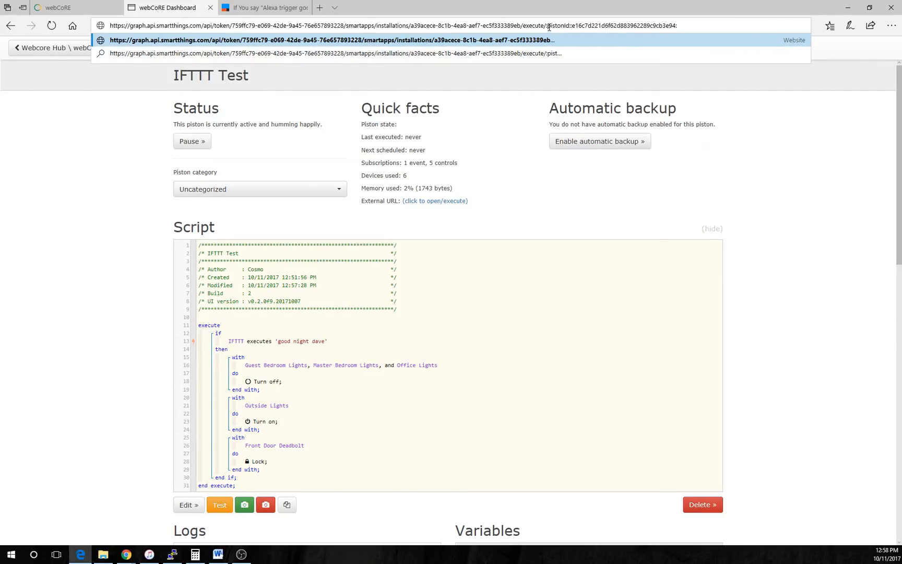
left_click_drag(547, 26, 571, 30)
key("BackSpace")
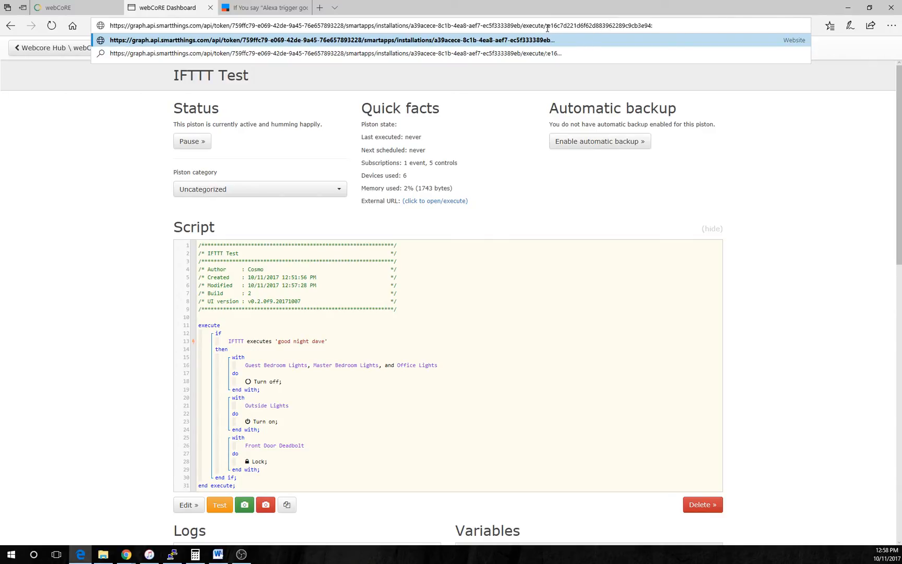
left_click_drag(545, 27, 99, 34)
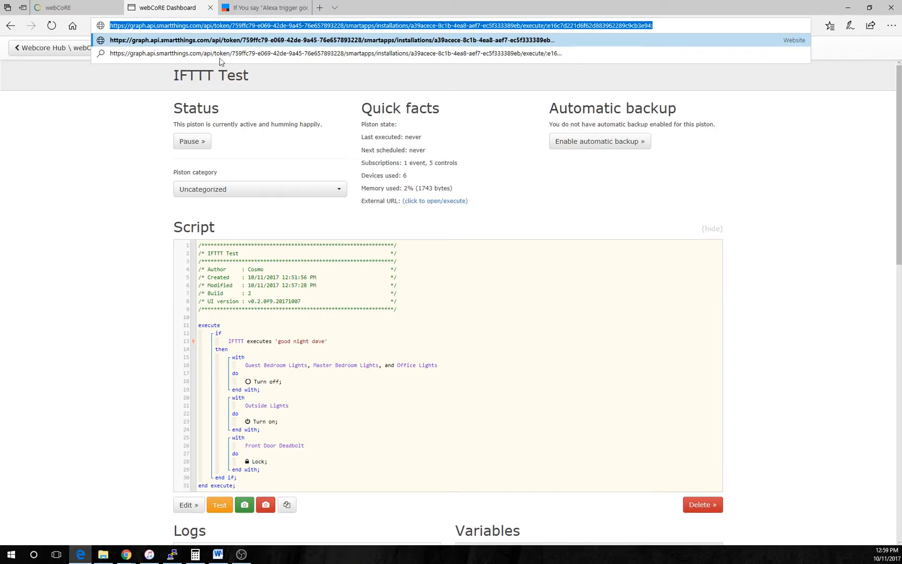
left_click(142, 173)
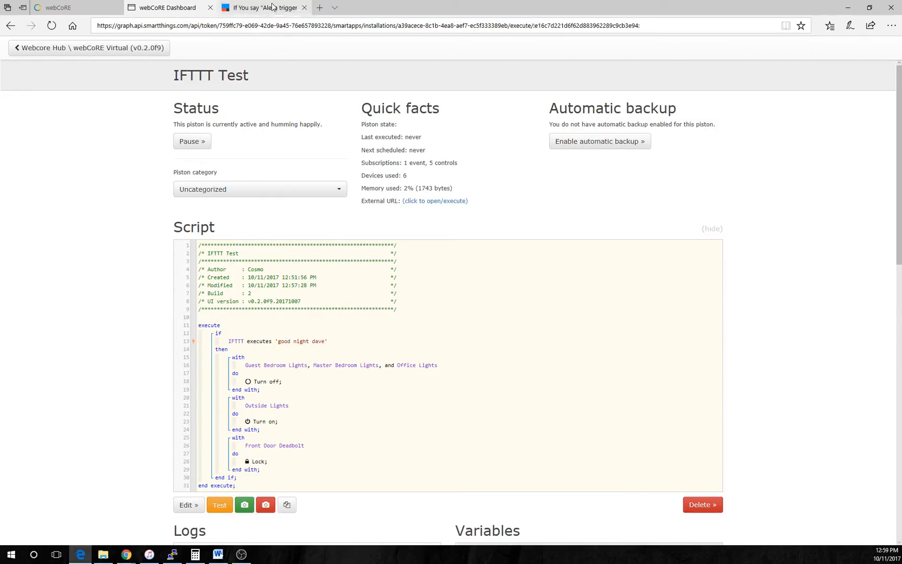
Step: Replace the IFTTT Alexa applet's web request URL with the piston's webCoRE execute URL
left_click(291, 8)
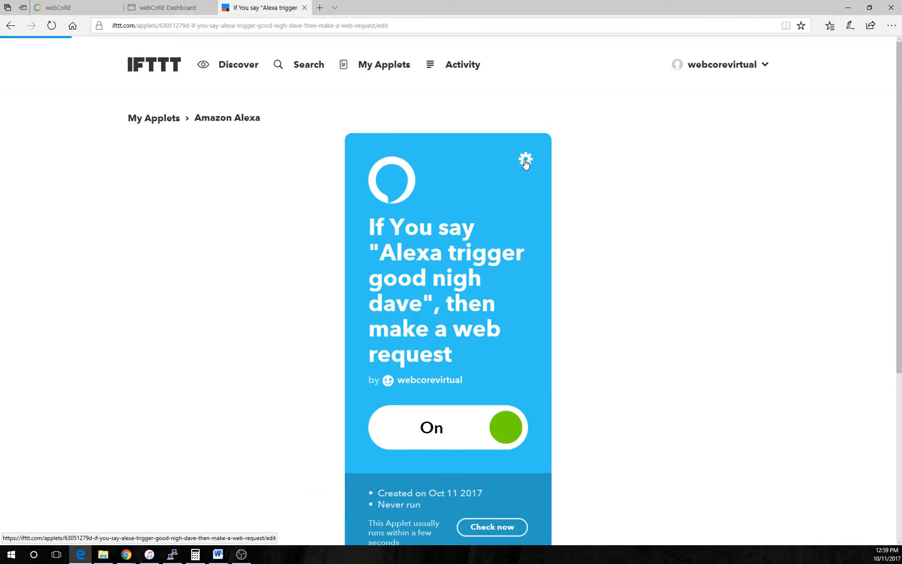
left_click(525, 159)
scroll(486, 325, "down", 6)
scroll(484, 320, "down", 3)
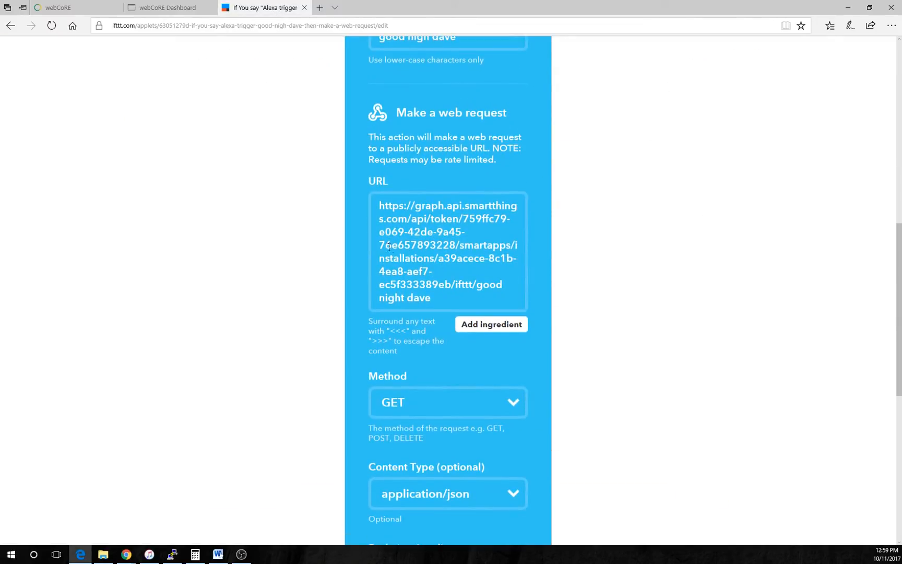
left_click_drag(378, 205, 459, 303)
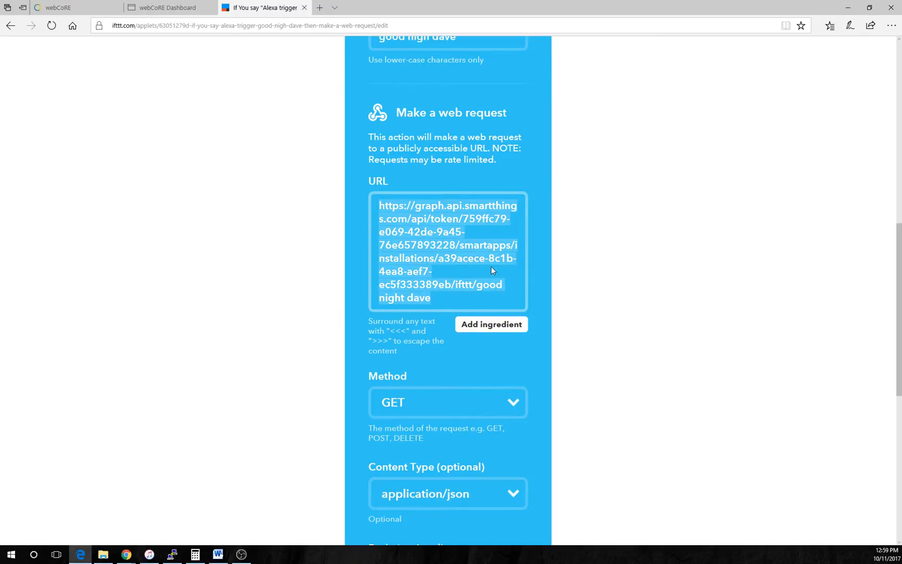
key("ctrl+v")
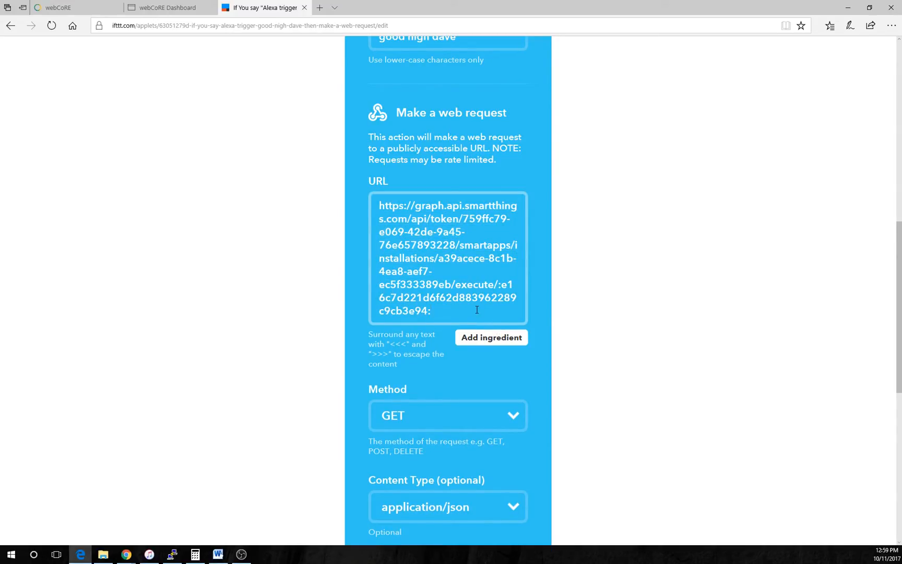
left_click(159, 7)
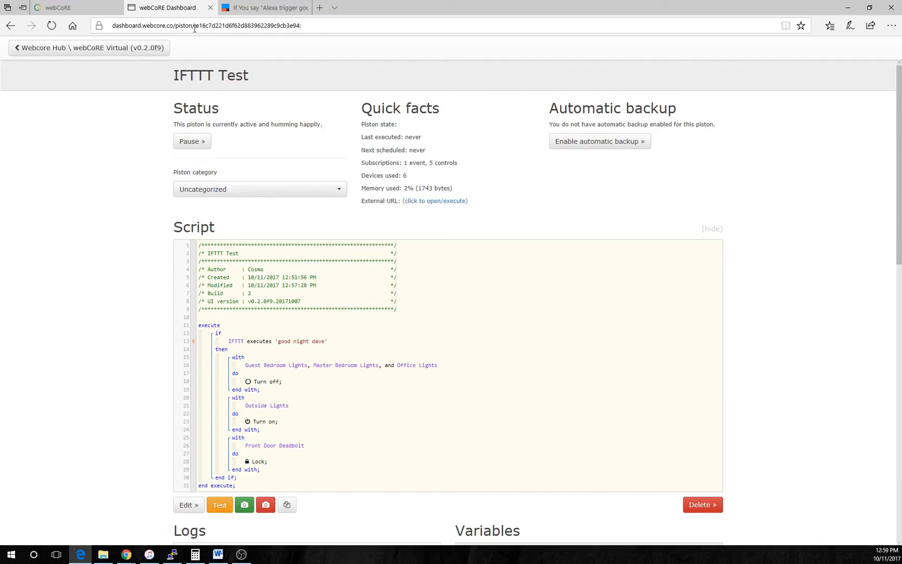
Step: Recheck the IFTTT condition's Maker URL without changing it, then save the IFTTT Test piston
left_click(186, 505)
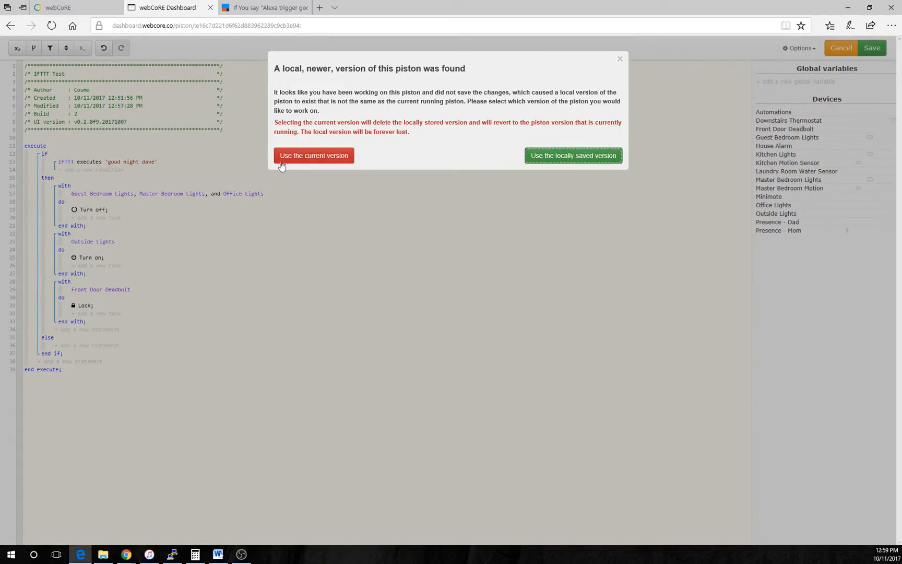
left_click(574, 155)
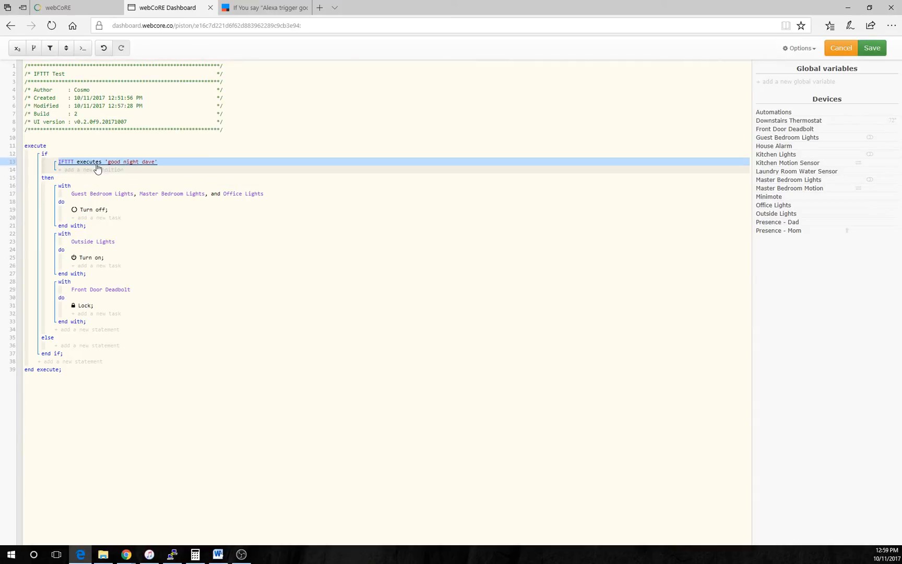
left_click(181, 167)
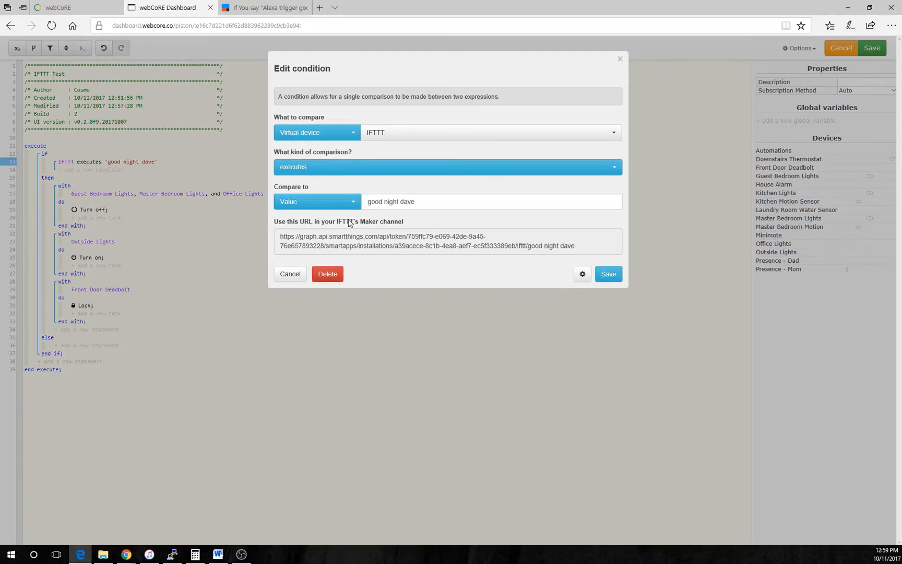
left_click_drag(278, 236, 612, 252)
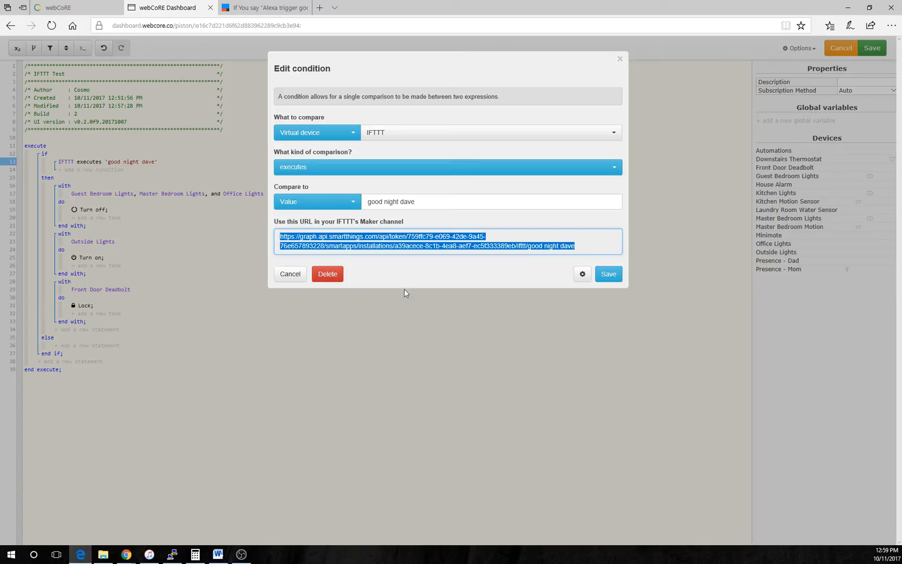
left_click(290, 274)
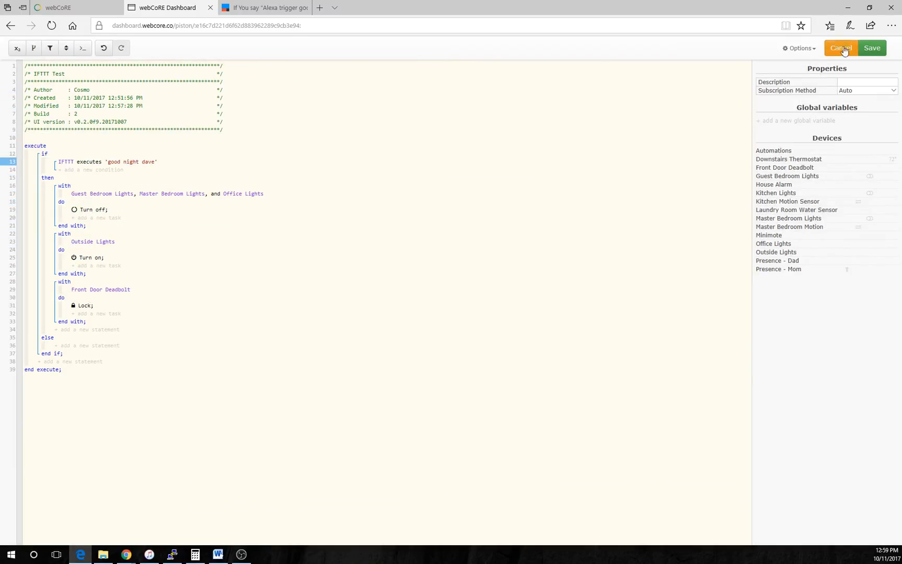
left_click(872, 48)
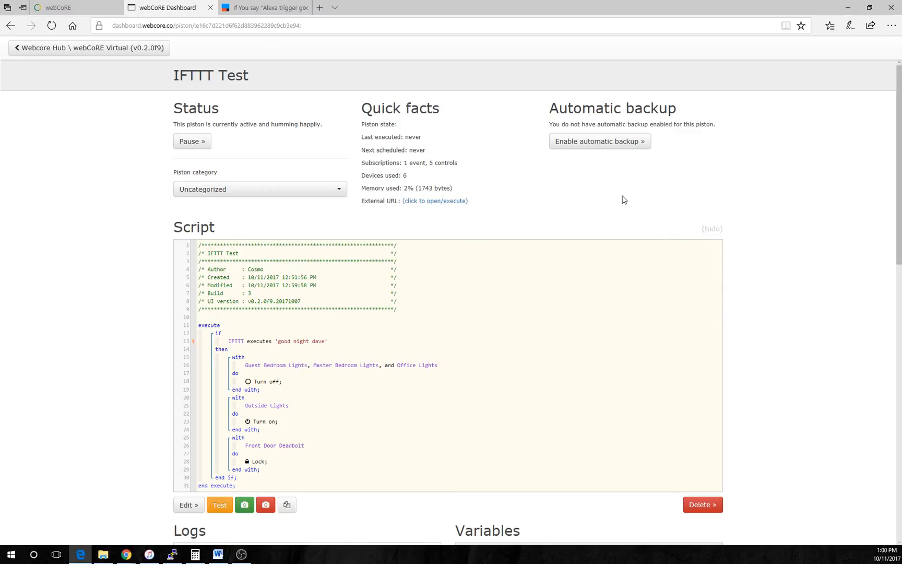
Step: Scroll down to the saved piston's empty log and back up to the top
scroll(621, 200, "down", 3)
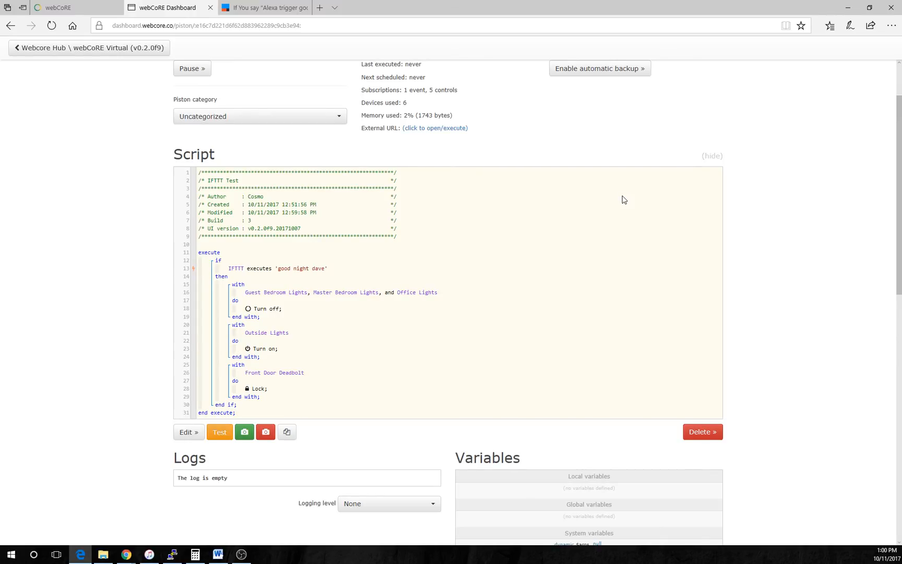
scroll(621, 200, "up", 3)
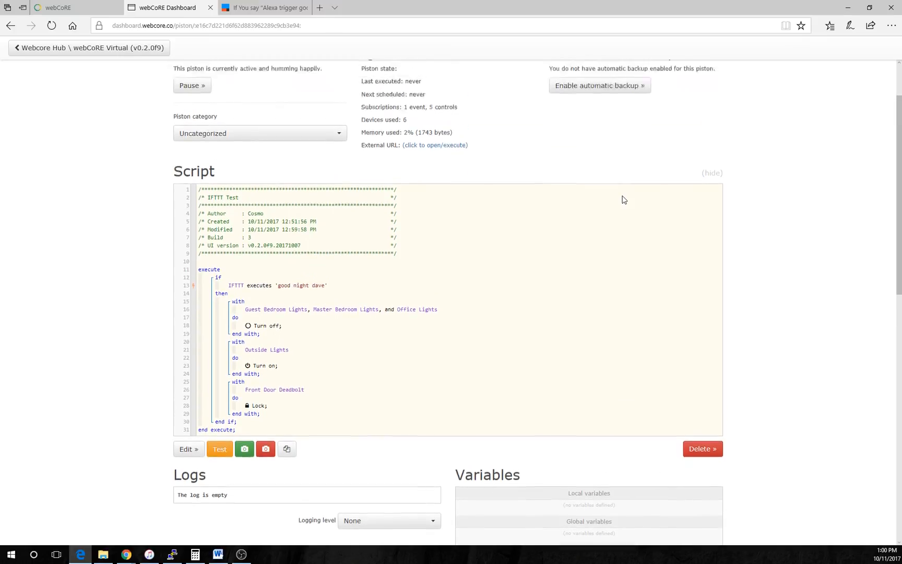